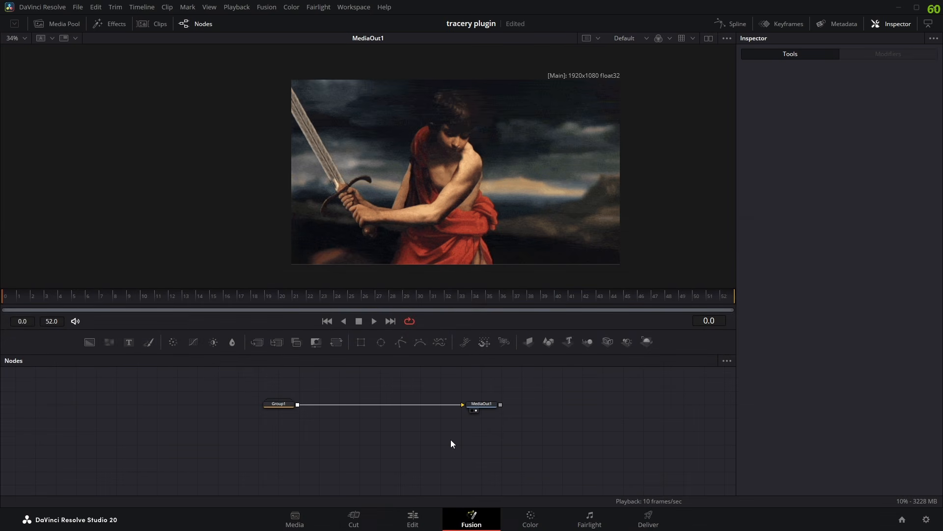
- Add a HopesTracer node between Group1 and MediaOut1
{"action": "key", "text": "shift+space"}
{"action": "type", "text": "transform"}
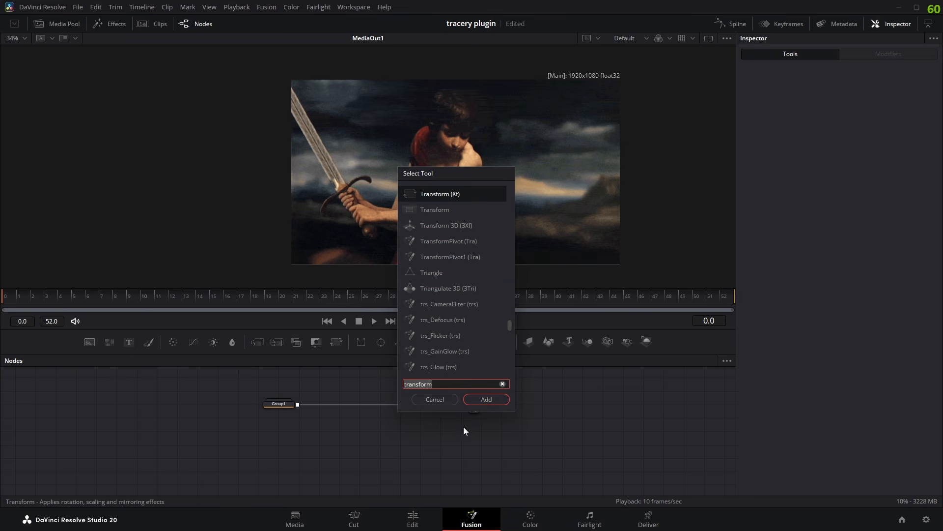
{"action": "type", "text": "hope"}
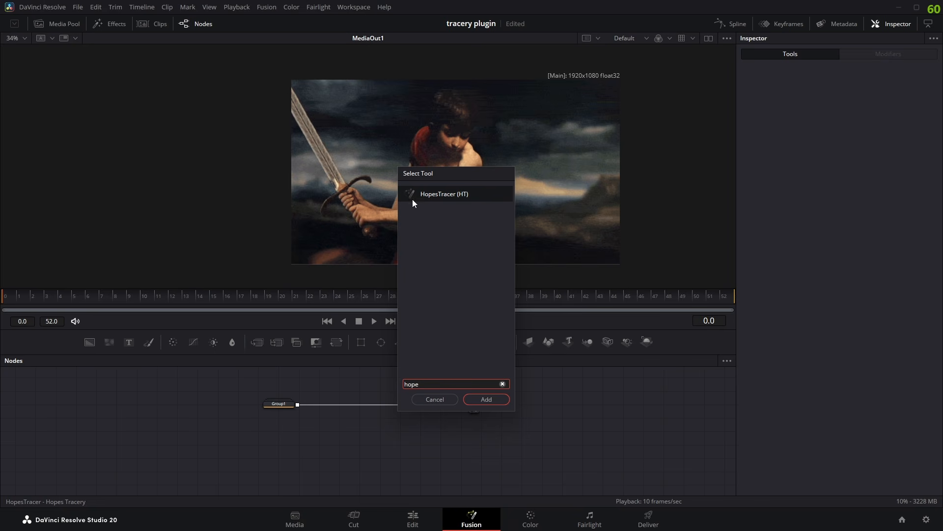
{"action": "left_click", "coordinate": [485, 399]}
{"action": "scroll", "coordinate": [405, 457], "scroll_direction": "up", "scroll_amount": 2}
{"action": "left_click_drag", "start_coordinate": [466, 443], "coordinate": [392, 401]}
{"action": "left_click", "coordinate": [435, 444]}
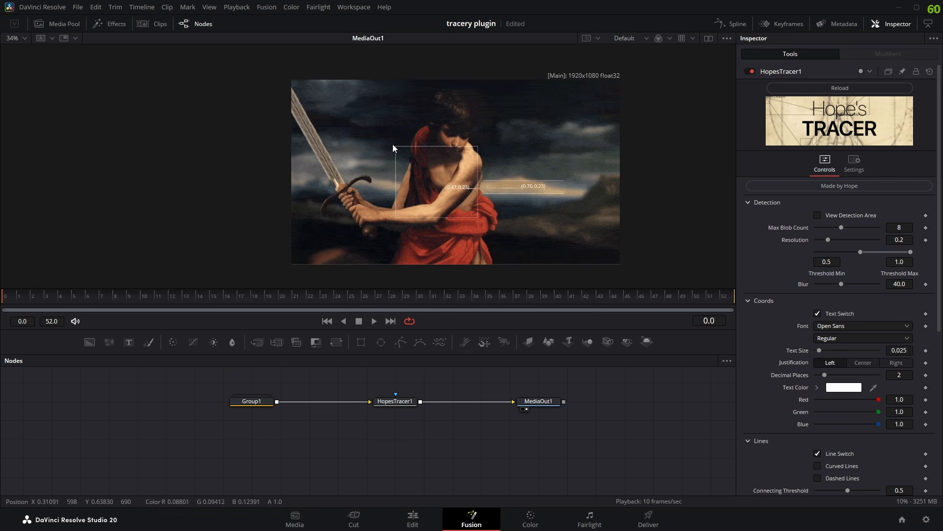
- Show the tracer's detection area and examine the detected regions at different frames
{"action": "left_click_drag", "start_coordinate": [449, 210], "coordinate": [427, 207]}
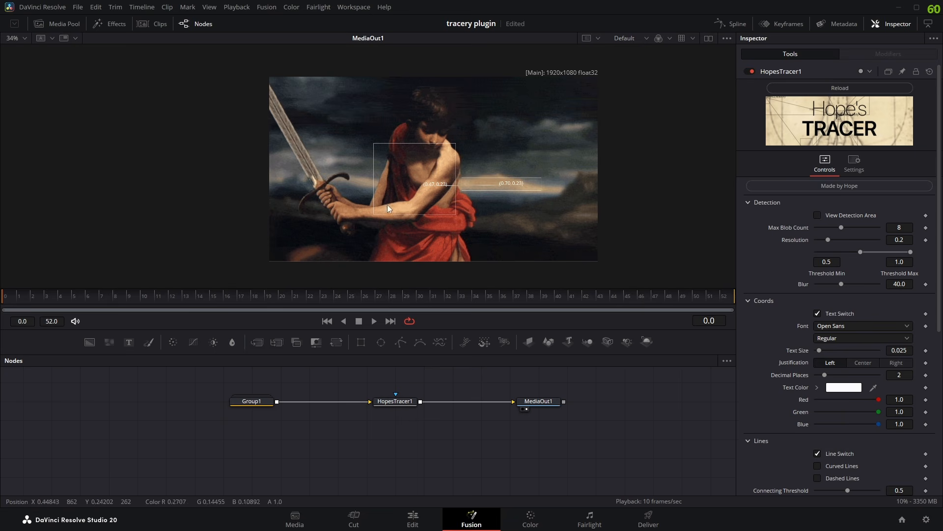
{"action": "left_click_drag", "start_coordinate": [291, 298], "coordinate": [420, 298]}
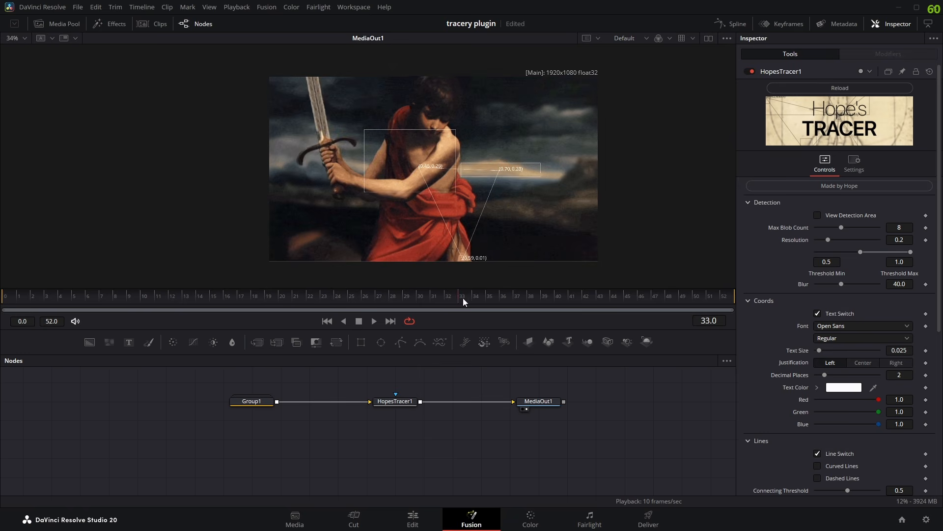
{"action": "left_click", "coordinate": [818, 216]}
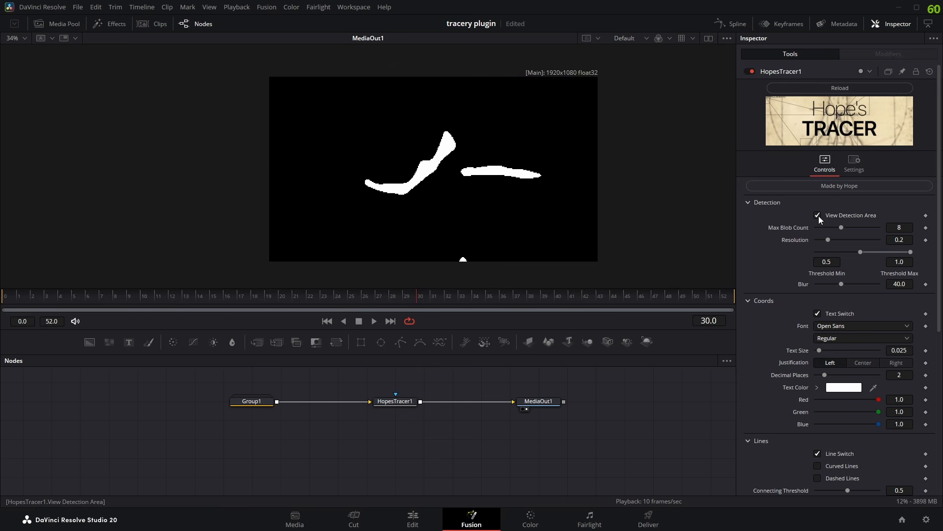
{"action": "left_click_drag", "start_coordinate": [418, 308], "coordinate": [329, 329]}
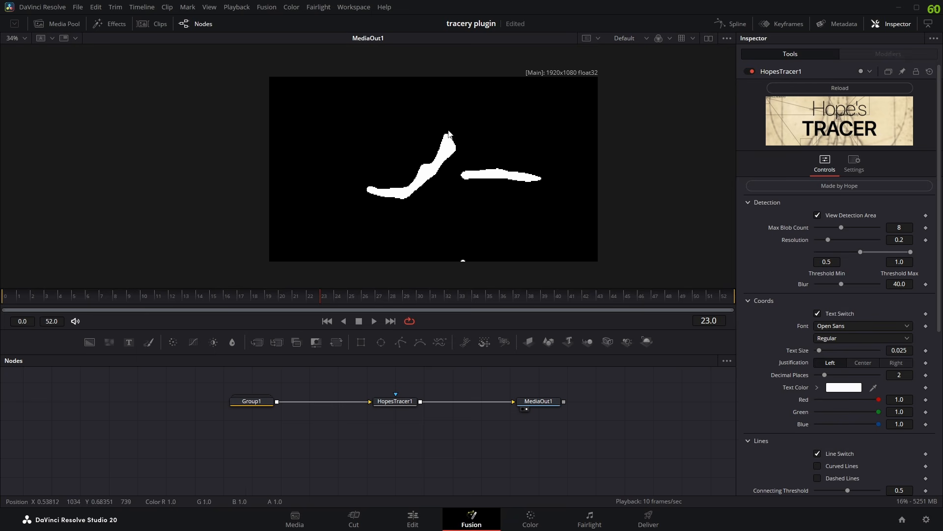
{"action": "mouse_move", "coordinate": [469, 124]}
{"action": "left_mouse_down"}
{"action": "mouse_move", "coordinate": [334, 228]}
{"action": "mouse_move", "coordinate": [492, 130]}
{"action": "left_mouse_up"}
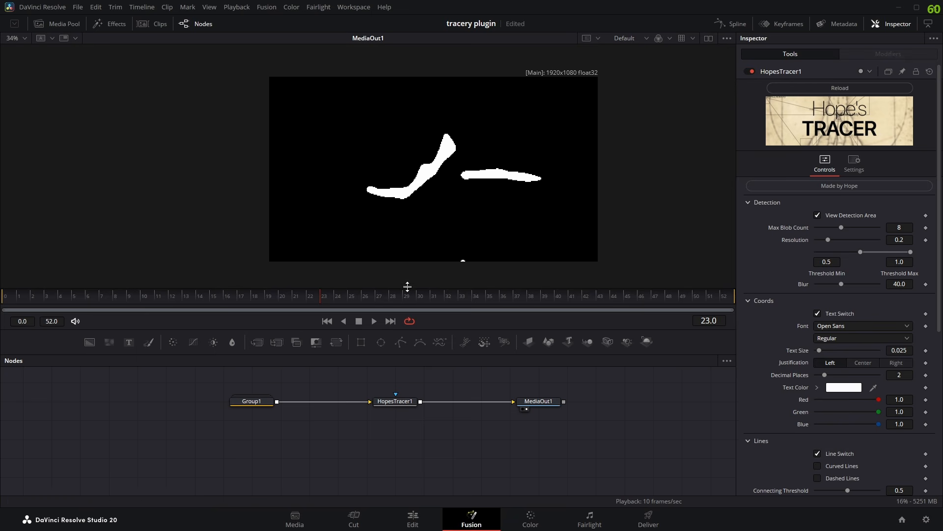
{"action": "left_click_drag", "start_coordinate": [379, 107], "coordinate": [304, 173]}
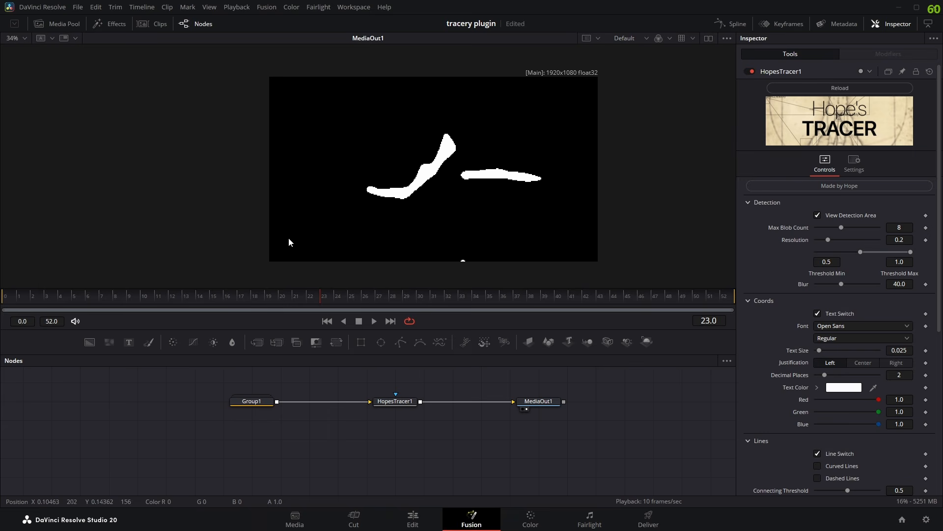
{"action": "left_click_drag", "start_coordinate": [281, 241], "coordinate": [510, 227]}
- Try a Threshold Min of 0.0 on the tracer and preview the traced footage with the detection area hidden
{"action": "left_click_drag", "start_coordinate": [860, 252], "coordinate": [812, 259]}
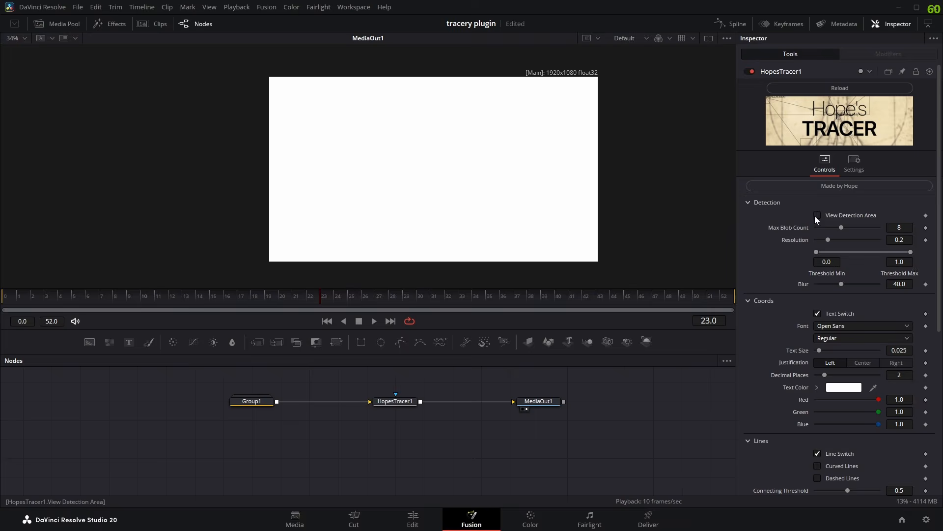
{"action": "left_click", "coordinate": [817, 215]}
{"action": "left_click_drag", "start_coordinate": [324, 297], "coordinate": [352, 319]}
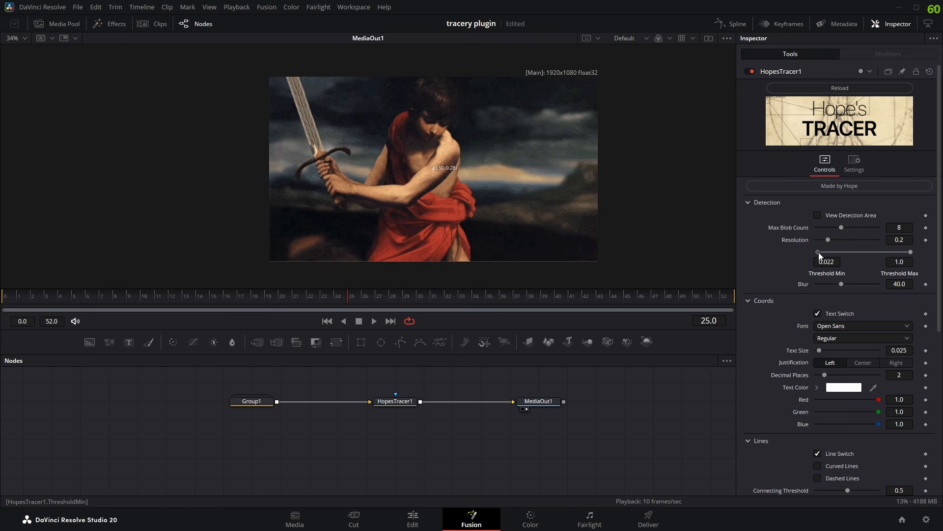
- Try a Threshold Min of 0.894, check the detection area, and preview the traced footage
{"action": "left_click_drag", "start_coordinate": [819, 252], "coordinate": [895, 251]}
{"action": "left_click", "coordinate": [818, 216]}
{"action": "left_click", "coordinate": [818, 216]}
{"action": "left_click_drag", "start_coordinate": [393, 308], "coordinate": [268, 306]}
{"action": "key", "text": "space"}
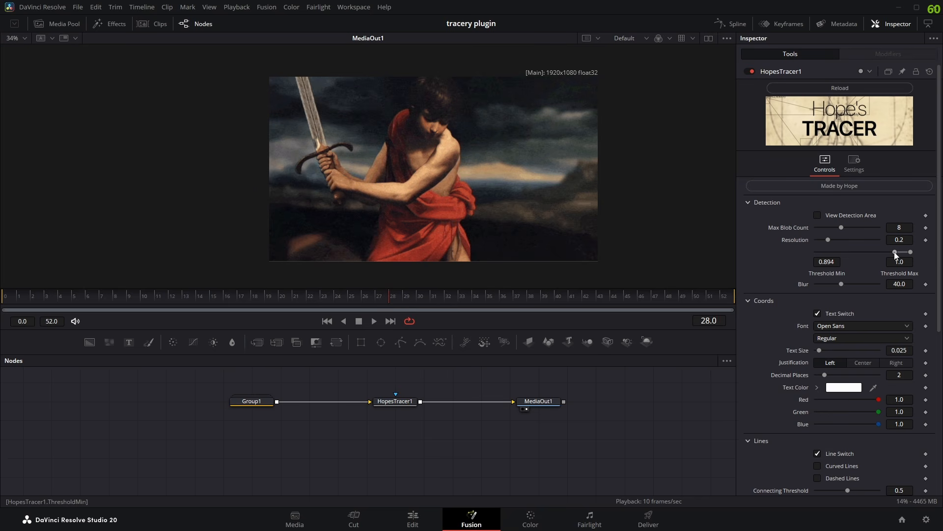
- Set Threshold Min to 0.328, check the detection area, and preview the tracing on other frames
{"action": "left_click_drag", "start_coordinate": [894, 251], "coordinate": [844, 253]}
{"action": "left_click", "coordinate": [817, 215]}
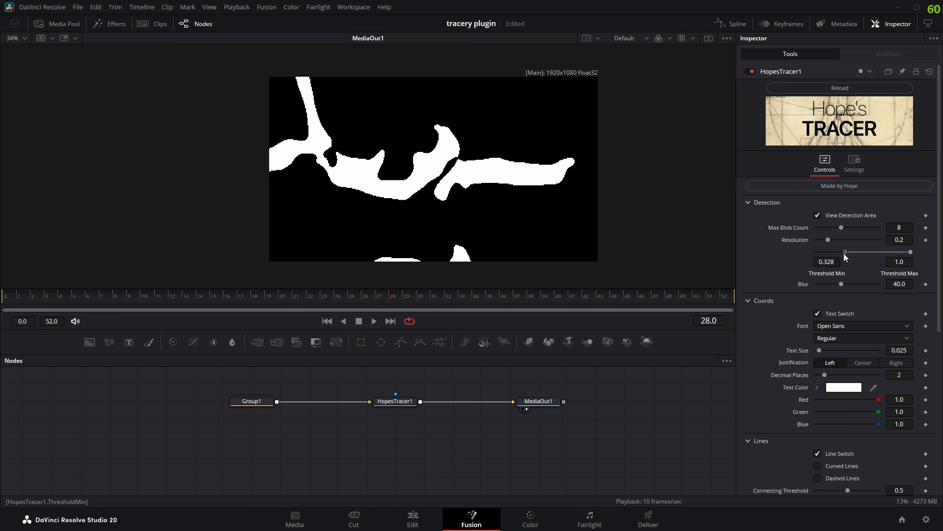
{"action": "left_click", "coordinate": [817, 214]}
{"action": "left_click", "coordinate": [206, 297]}
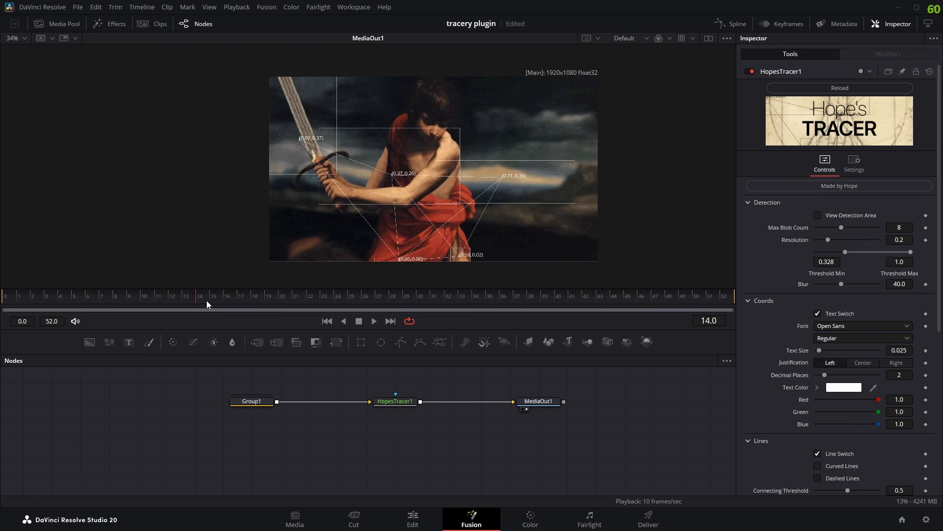
{"action": "mouse_move", "coordinate": [207, 300]}
{"action": "left_mouse_down"}
{"action": "mouse_move", "coordinate": [588, 302]}
{"action": "mouse_move", "coordinate": [310, 308]}
{"action": "left_mouse_up"}
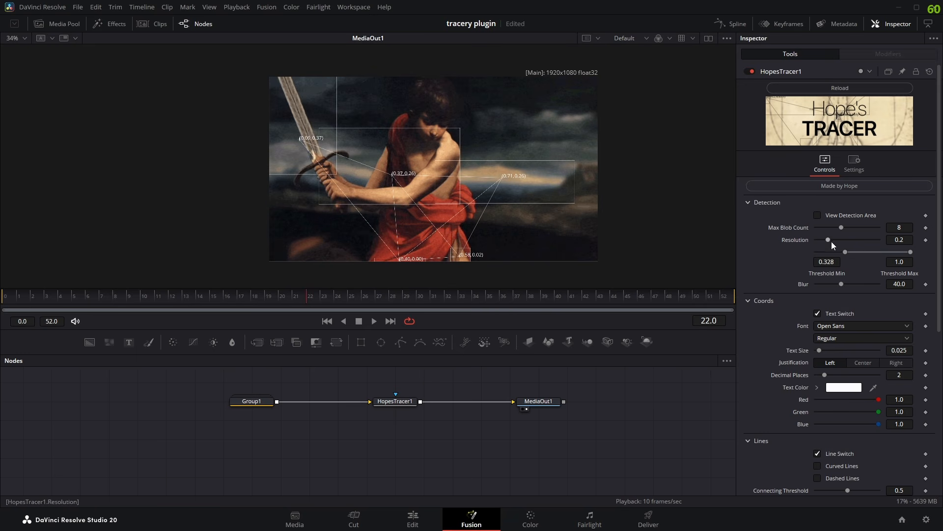
- Try Max Blob Count values of 18 and 0 across several frames, and restore the count to 8
{"action": "scroll", "coordinate": [833, 245], "scroll_direction": "down", "scroll_amount": 1}
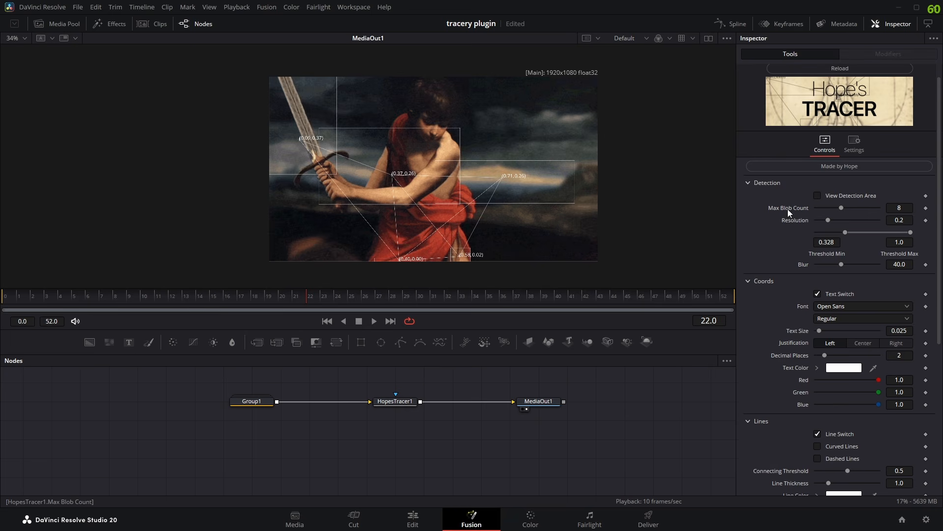
{"action": "left_click_drag", "start_coordinate": [837, 208], "coordinate": [850, 205]}
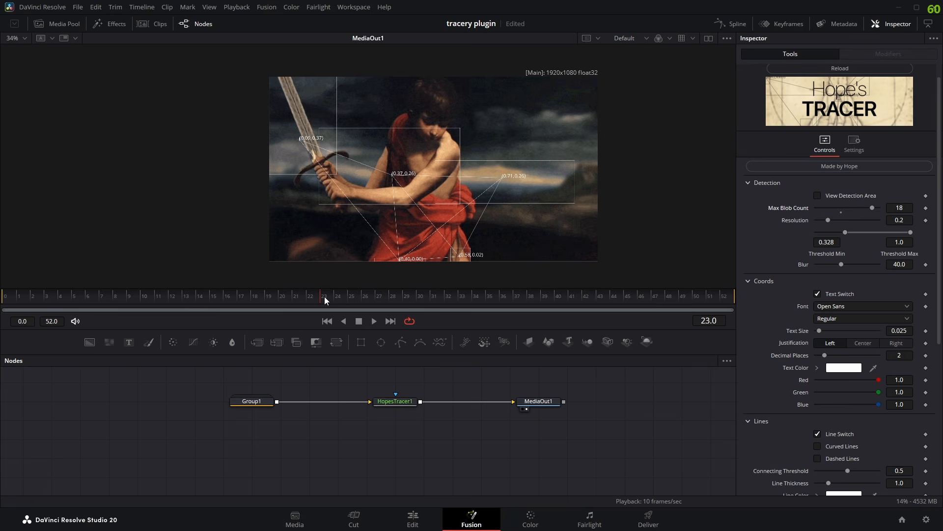
{"action": "key", "text": "Left"}
{"action": "left_click_drag", "start_coordinate": [871, 208], "coordinate": [816, 216]}
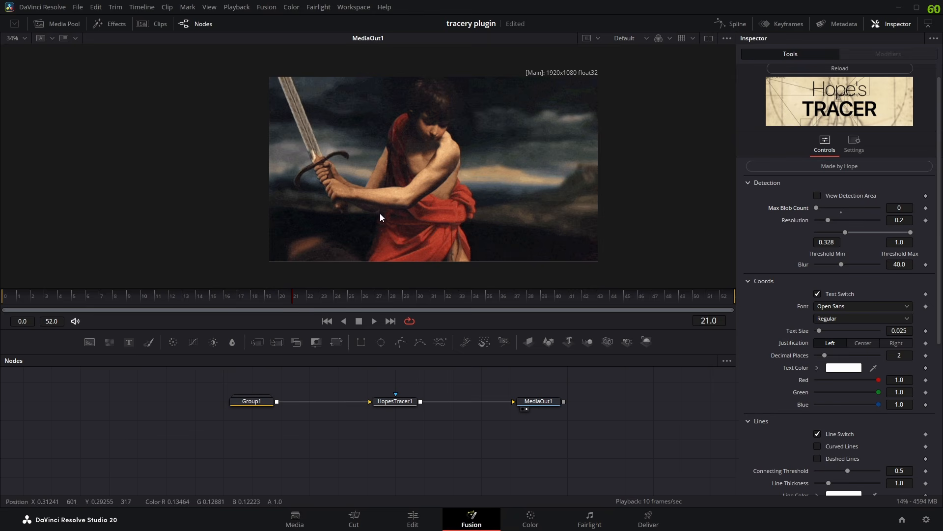
{"action": "left_click_drag", "start_coordinate": [817, 207], "coordinate": [880, 208]}
{"action": "left_click_drag", "start_coordinate": [317, 297], "coordinate": [251, 295]}
{"action": "left_click", "coordinate": [841, 210]}
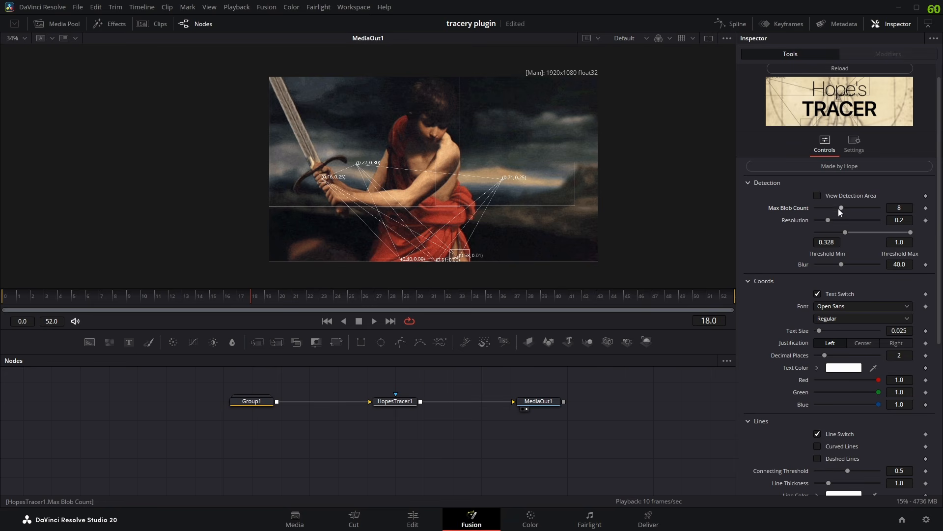
{"action": "left_click_drag", "start_coordinate": [835, 208], "coordinate": [841, 208]}
- Try a detection Blur of 100, comparing the detection area with the traced image
{"action": "scroll", "coordinate": [835, 236], "scroll_direction": "down", "scroll_amount": 2}
{"action": "left_click", "coordinate": [817, 156]}
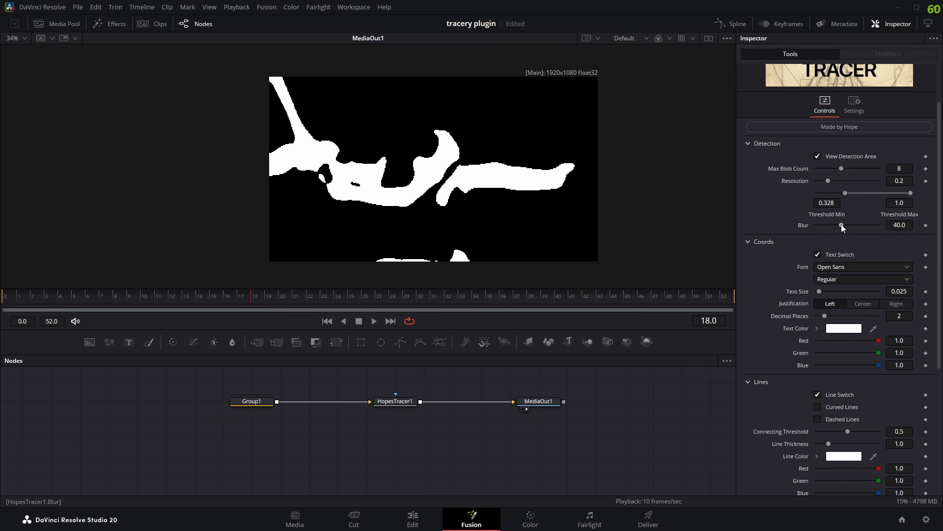
{"action": "left_click_drag", "start_coordinate": [841, 224], "coordinate": [938, 232]}
{"action": "left_click", "coordinate": [817, 157]}
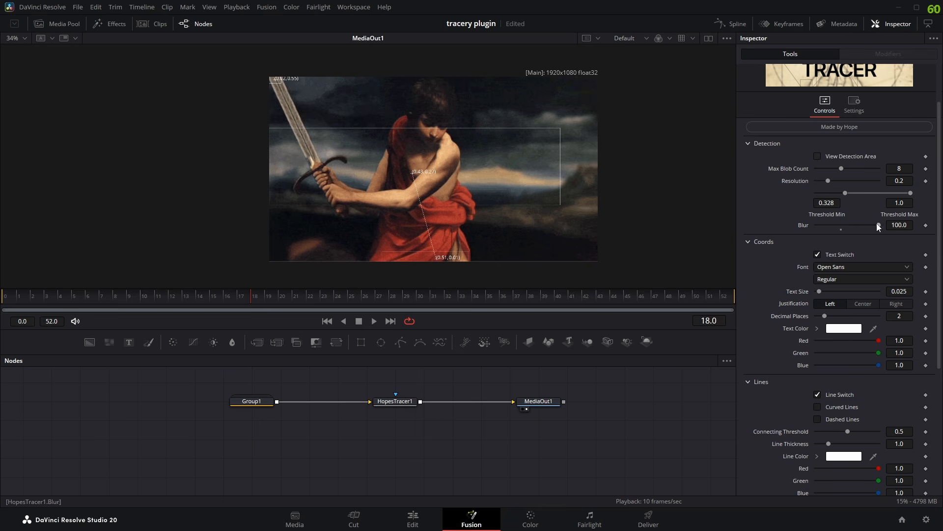
- Try a detection Blur of 0, inspect the detection area closely, and preview the tracing on other frames
{"action": "left_click", "coordinate": [817, 156]}
{"action": "left_click_drag", "start_coordinate": [878, 226], "coordinate": [787, 230]}
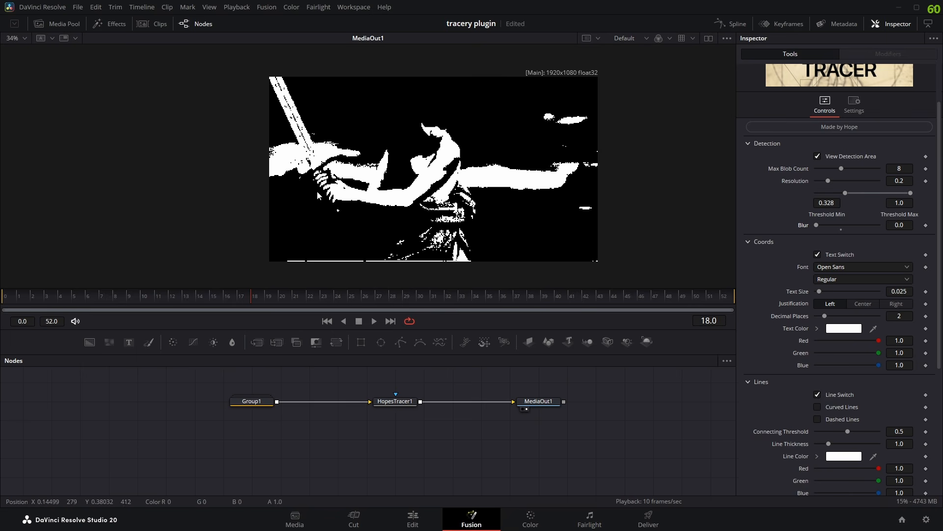
{"action": "scroll", "coordinate": [315, 188], "scroll_direction": "up", "scroll_amount": 4}
{"action": "scroll", "coordinate": [336, 185], "scroll_direction": "down", "scroll_amount": 3}
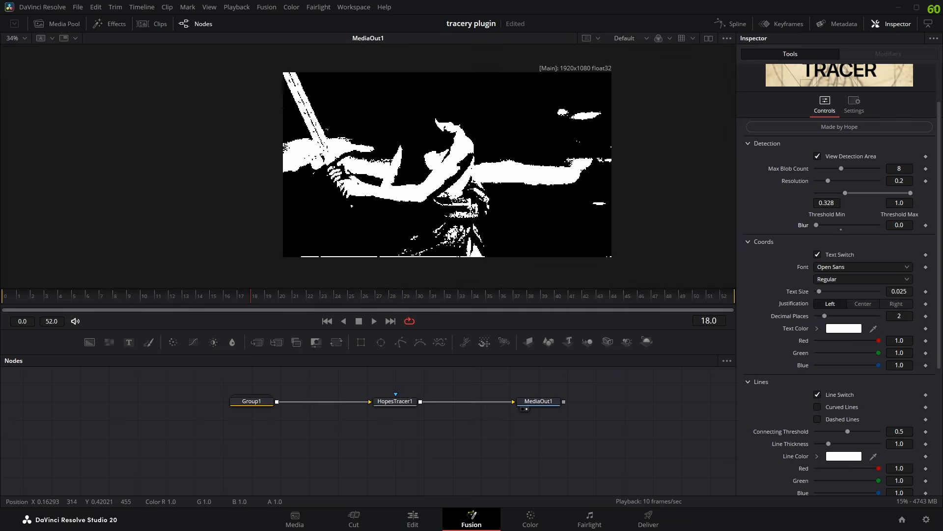
{"action": "scroll", "coordinate": [336, 189], "scroll_direction": "up", "scroll_amount": 1}
{"action": "scroll", "coordinate": [336, 197], "scroll_direction": "down", "scroll_amount": 4}
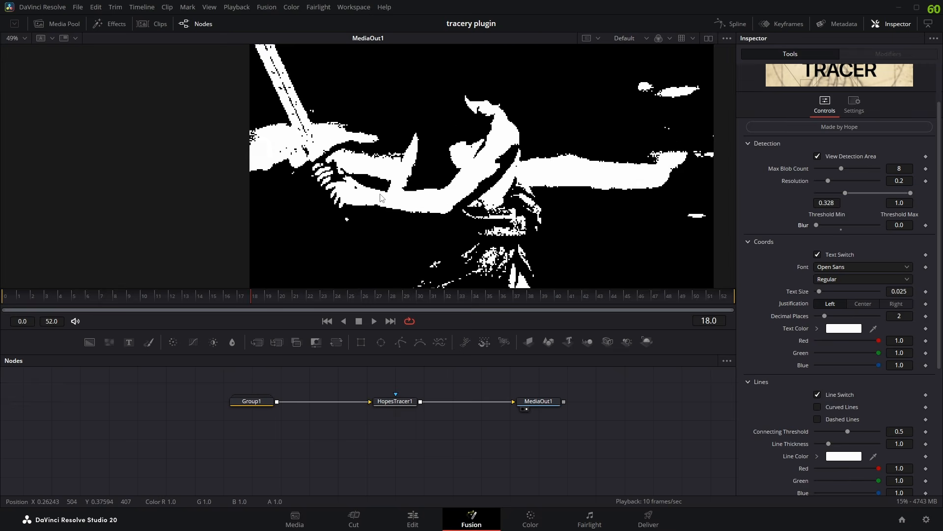
{"action": "left_click", "coordinate": [817, 156]}
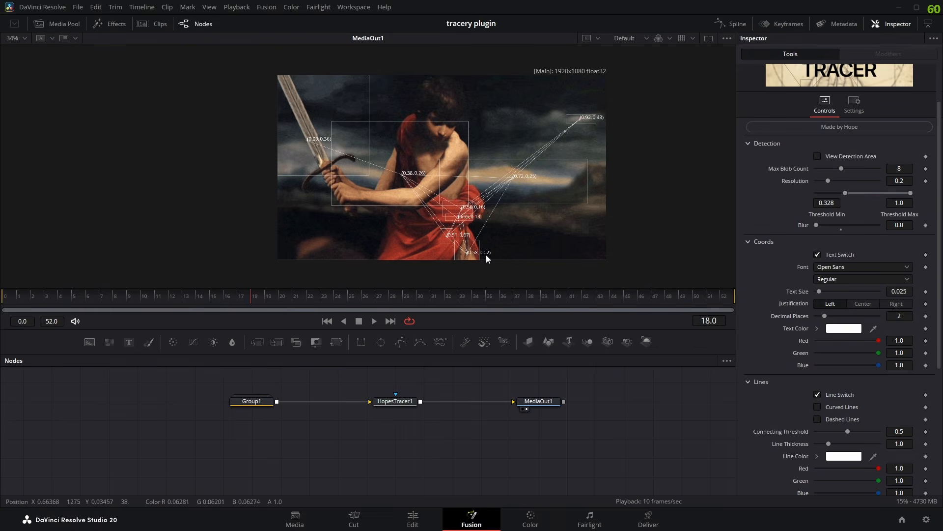
{"action": "left_click_drag", "start_coordinate": [445, 301], "coordinate": [156, 299]}
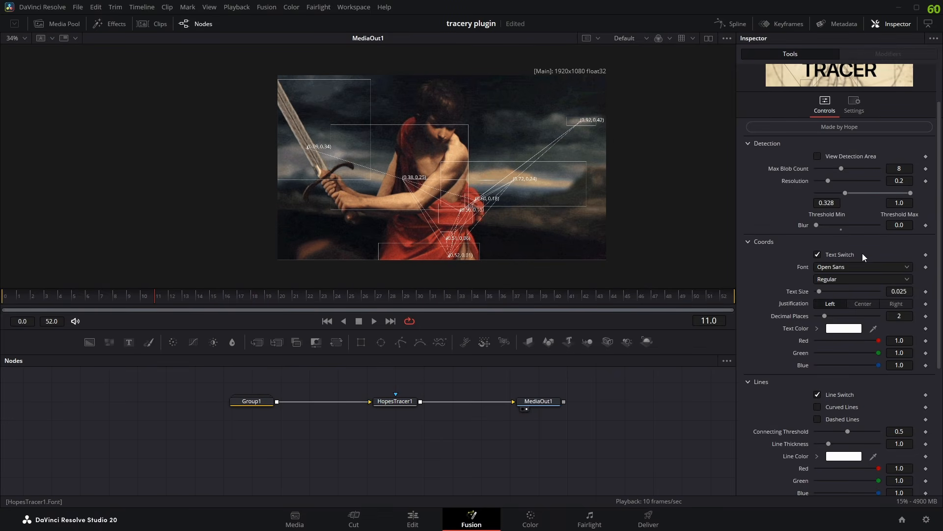
- Compare detection Blur values of 40 and 0 in the detection area and traced footage, finishing at 40
{"action": "left_click", "coordinate": [841, 228]}
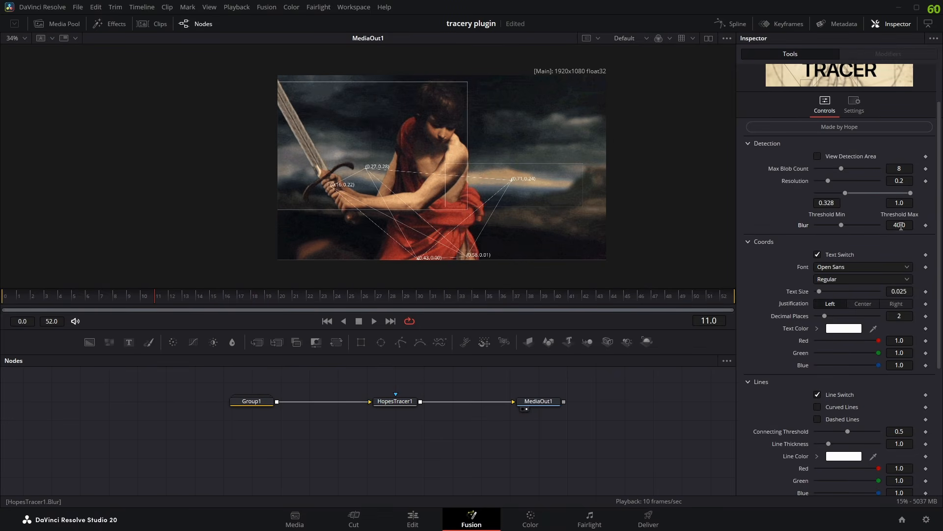
{"action": "left_click", "coordinate": [818, 156]}
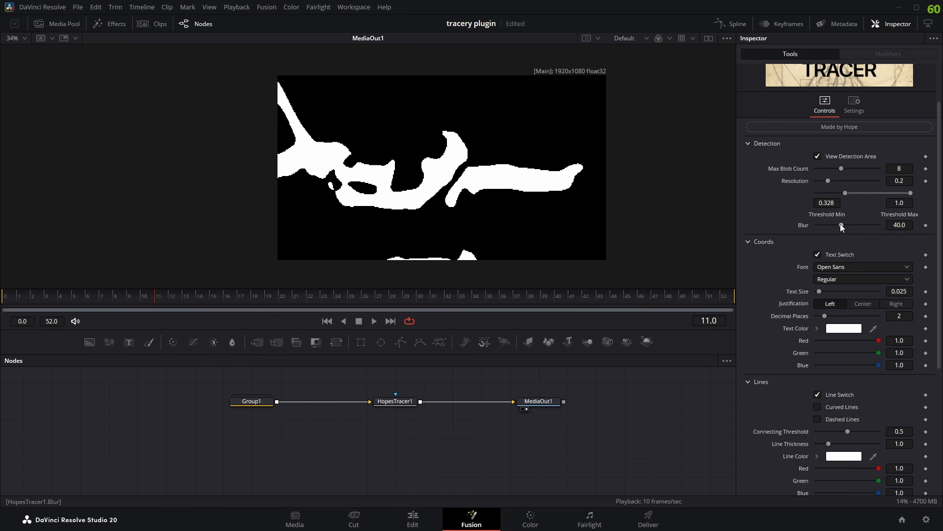
{"action": "left_click_drag", "start_coordinate": [841, 225], "coordinate": [729, 231]}
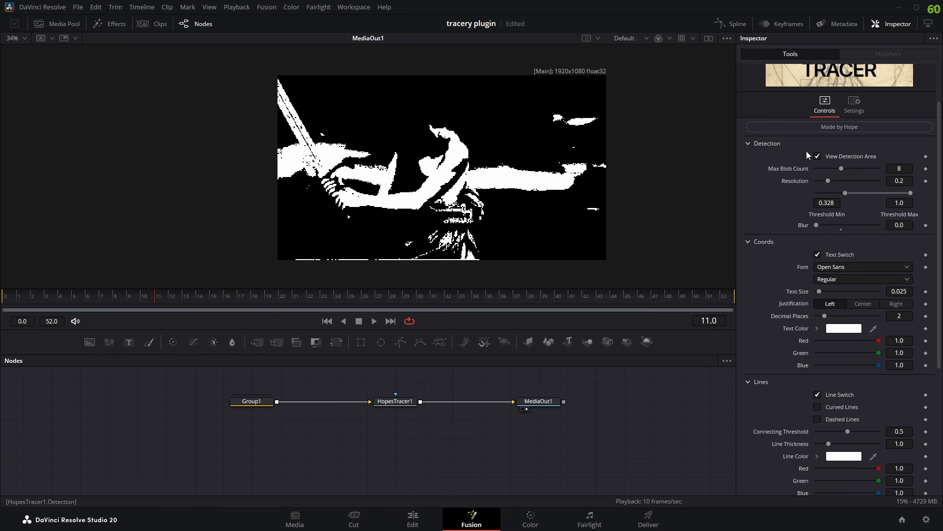
{"action": "left_click", "coordinate": [818, 156]}
{"action": "left_click_drag", "start_coordinate": [356, 294], "coordinate": [320, 318]}
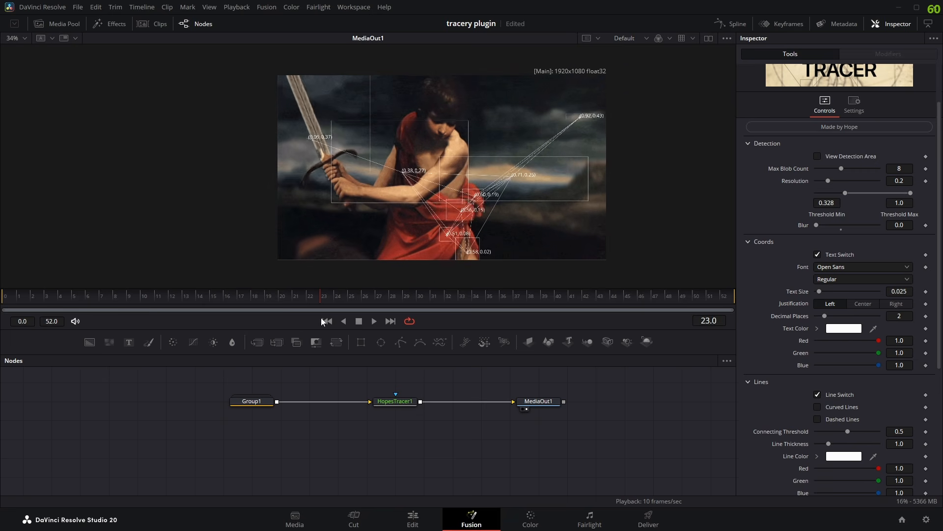
{"action": "left_click", "coordinate": [841, 229]}
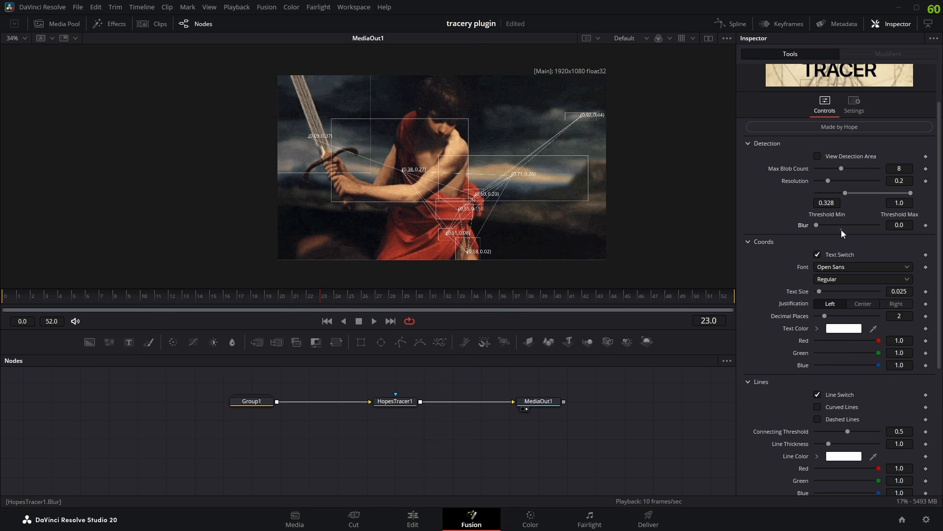
{"action": "scroll", "coordinate": [773, 261], "scroll_direction": "down", "scroll_amount": 5}
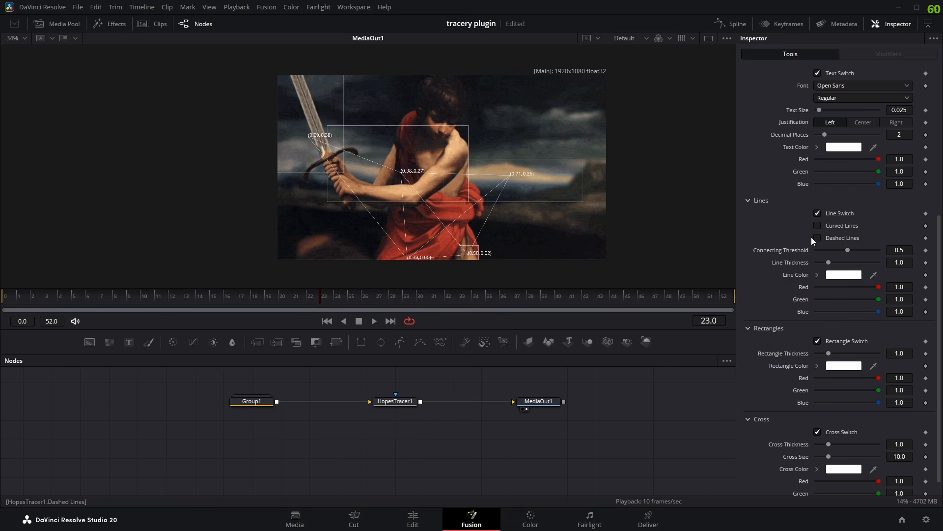
{"action": "scroll", "coordinate": [811, 237], "scroll_direction": "up", "scroll_amount": 1}
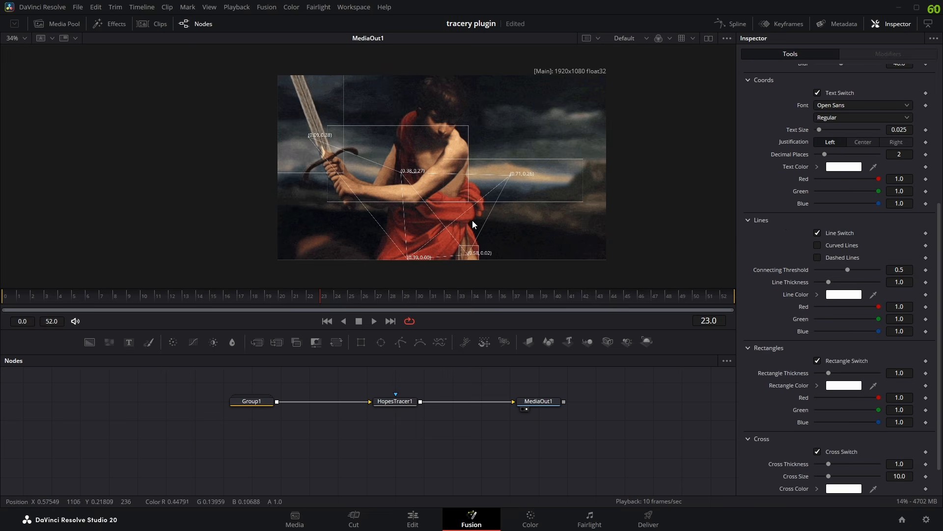
{"action": "scroll", "coordinate": [473, 228], "scroll_direction": "up", "scroll_amount": 1}
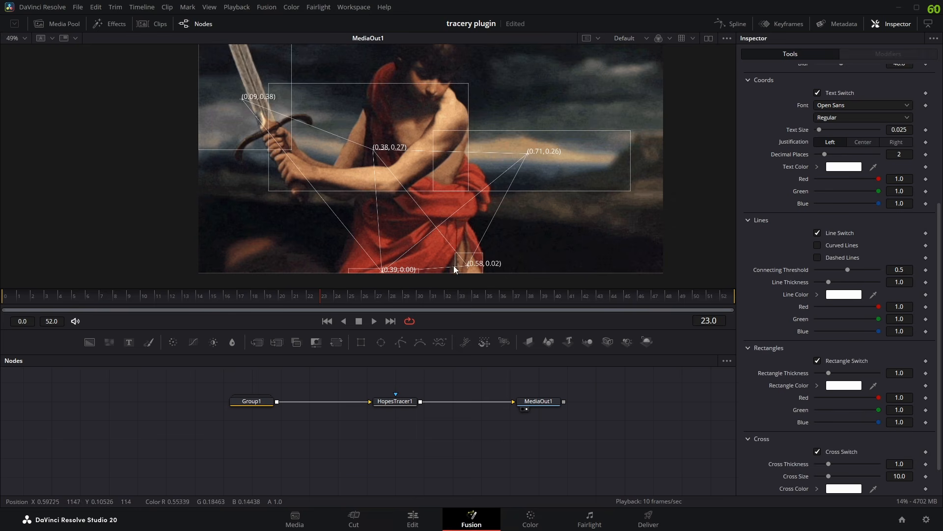
{"action": "scroll", "coordinate": [492, 214], "scroll_direction": "down", "scroll_amount": 1}
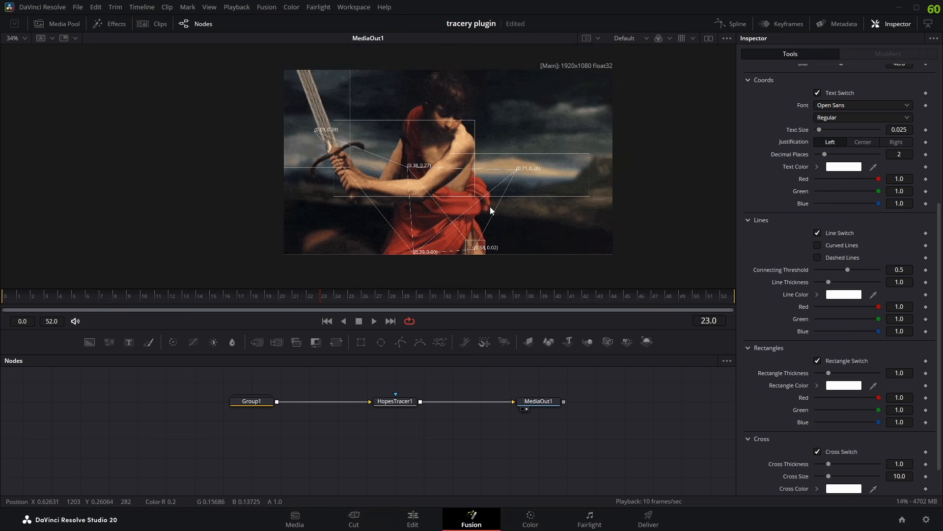
- Enable curved connecting lines, set Curvature to 0.0, and compare the result with Curved Lines off and on
{"action": "left_click", "coordinate": [817, 244]}
{"action": "scroll", "coordinate": [473, 183], "scroll_direction": "up", "scroll_amount": 1}
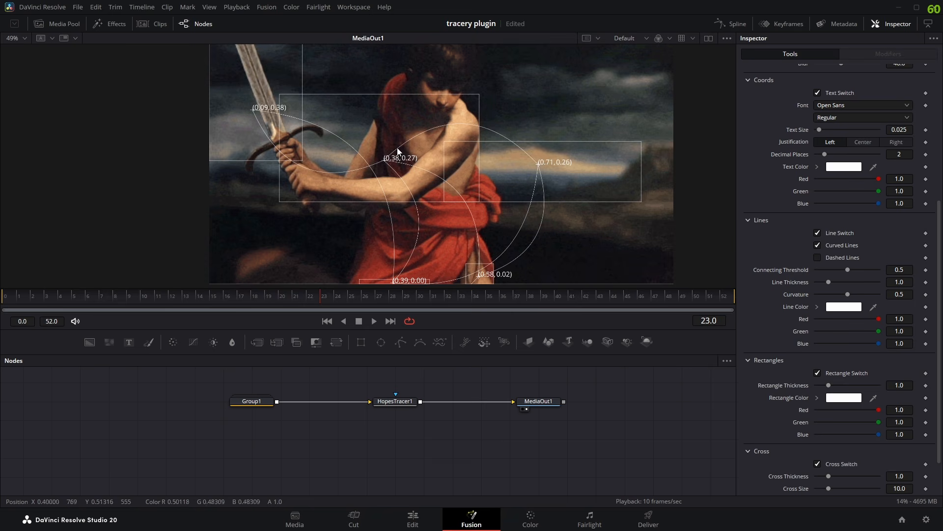
{"action": "scroll", "coordinate": [527, 175], "scroll_direction": "down", "scroll_amount": 1}
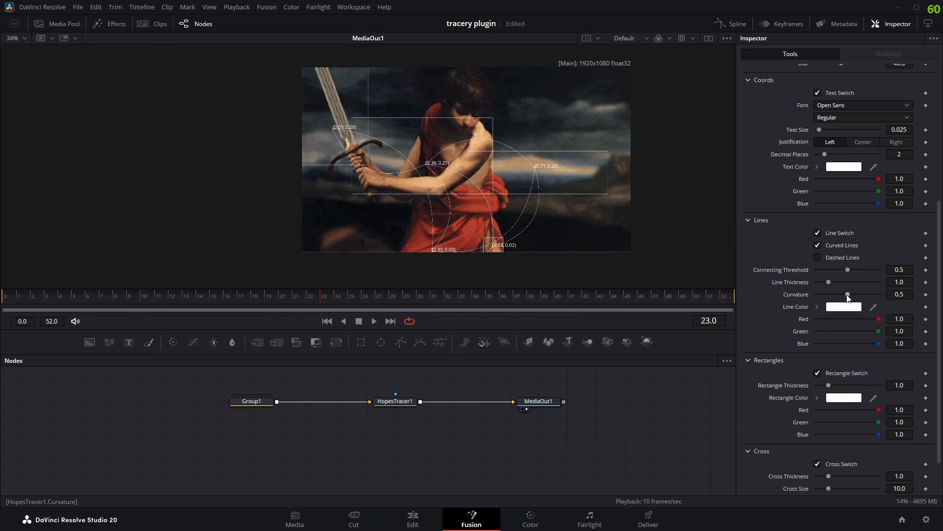
{"action": "left_click_drag", "start_coordinate": [848, 295], "coordinate": [794, 310]}
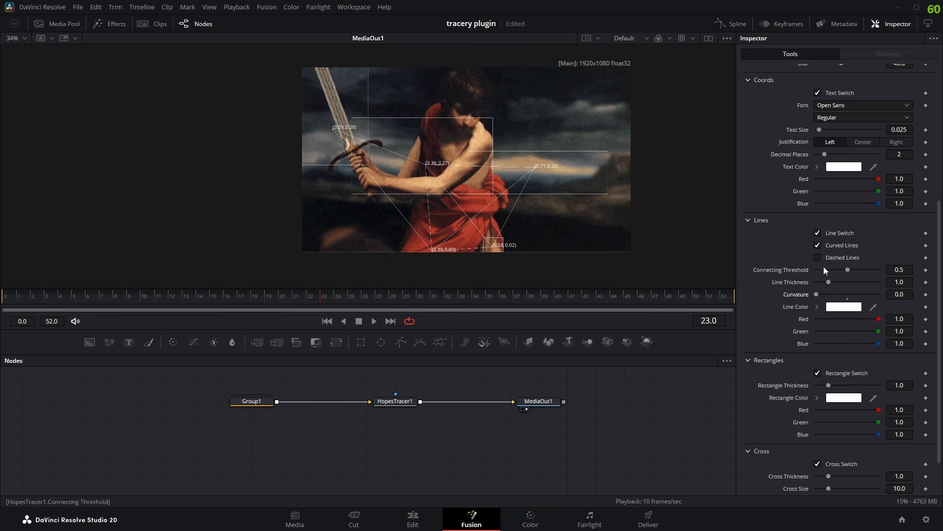
{"action": "left_click", "coordinate": [818, 245]}
{"action": "left_click", "coordinate": [818, 247]}
- Try Curvature values of 1.0, 0.51 and 0.354 on the connecting lines, and set it to 0.433
{"action": "left_click_drag", "start_coordinate": [817, 294], "coordinate": [906, 295]}
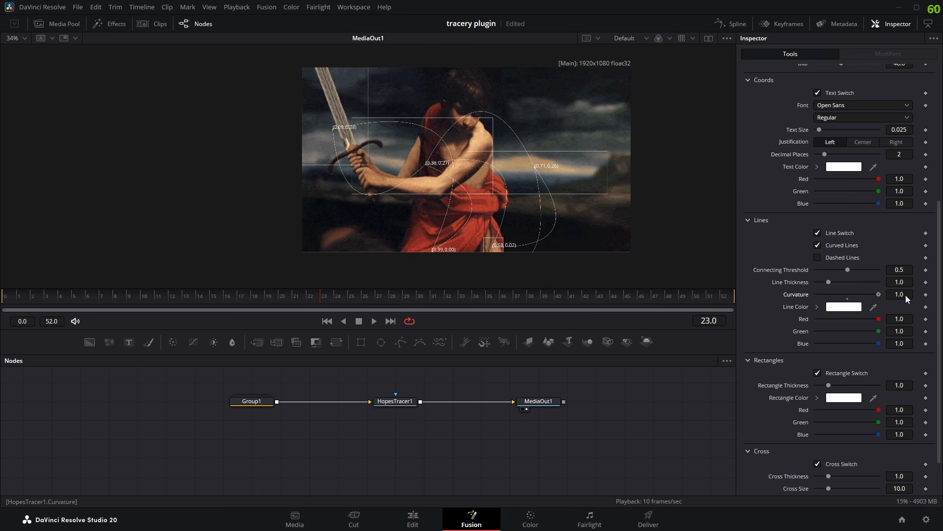
{"action": "left_click", "coordinate": [847, 296]}
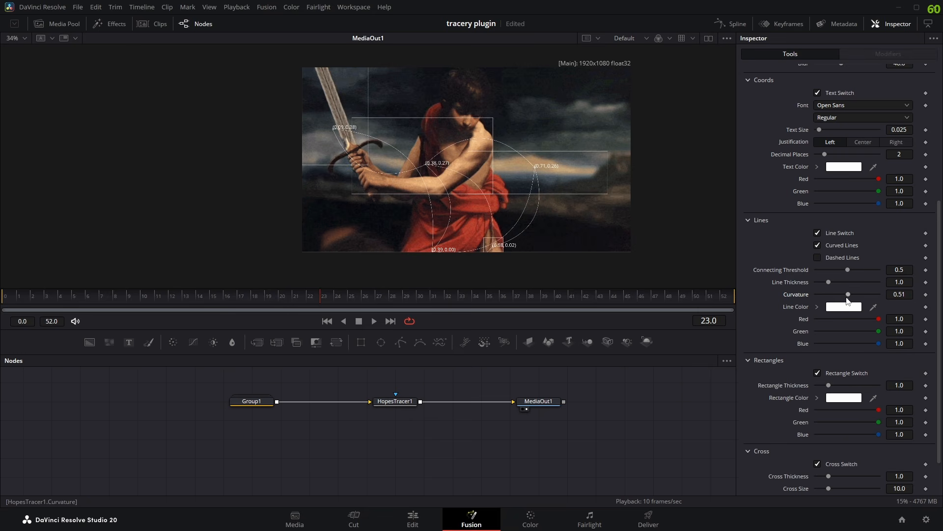
{"action": "left_click_drag", "start_coordinate": [847, 297], "coordinate": [839, 299]}
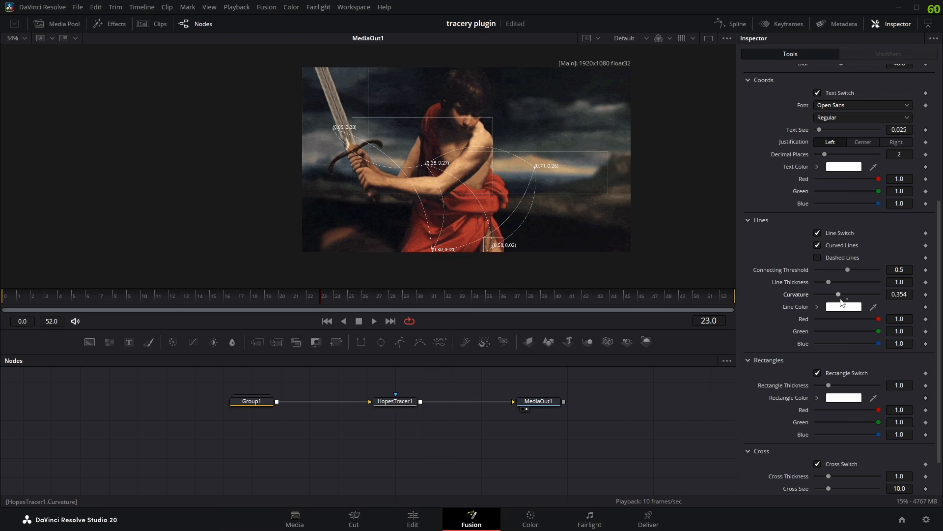
{"action": "left_click_drag", "start_coordinate": [839, 297], "coordinate": [846, 296]}
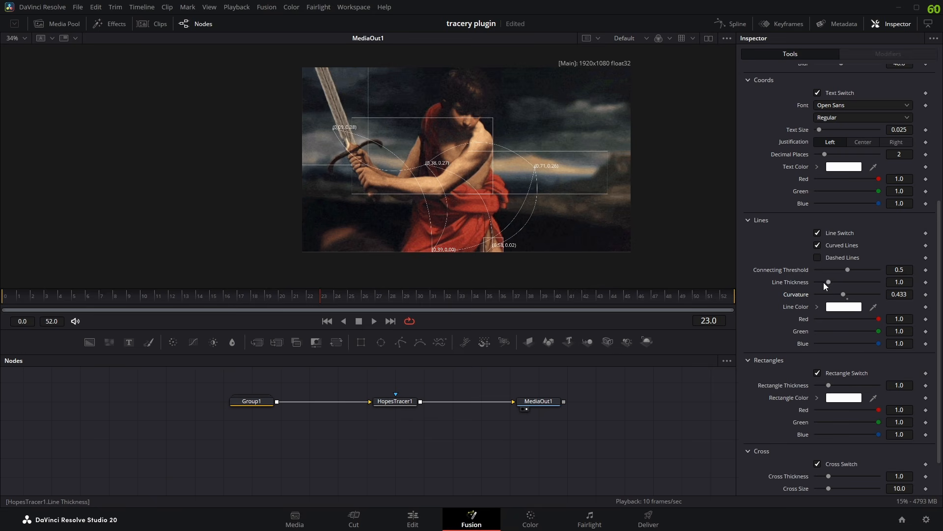
- Try a Line Thickness of 5.0, save the project, restore the thickness to 1.0, and inspect the lines up close
{"action": "left_click_drag", "start_coordinate": [828, 281], "coordinate": [921, 285]}
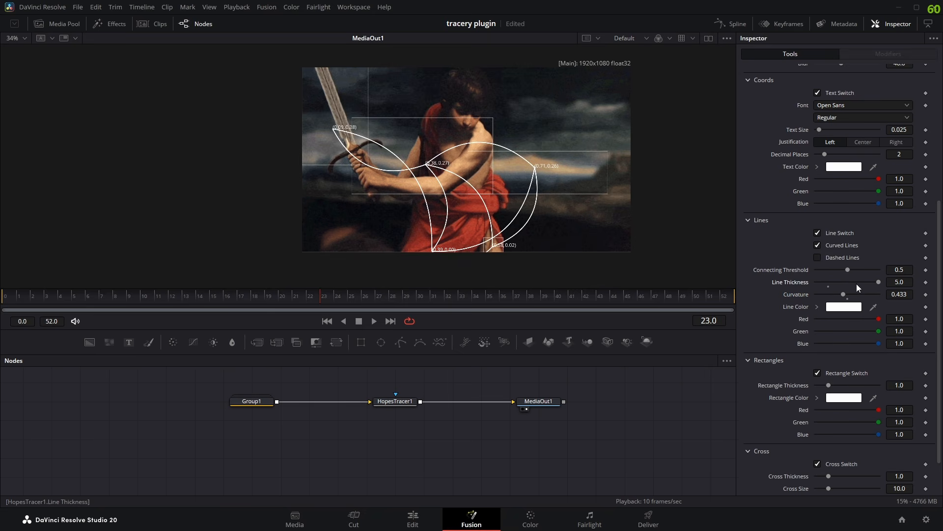
{"action": "scroll", "coordinate": [536, 192], "scroll_direction": "up", "scroll_amount": 3}
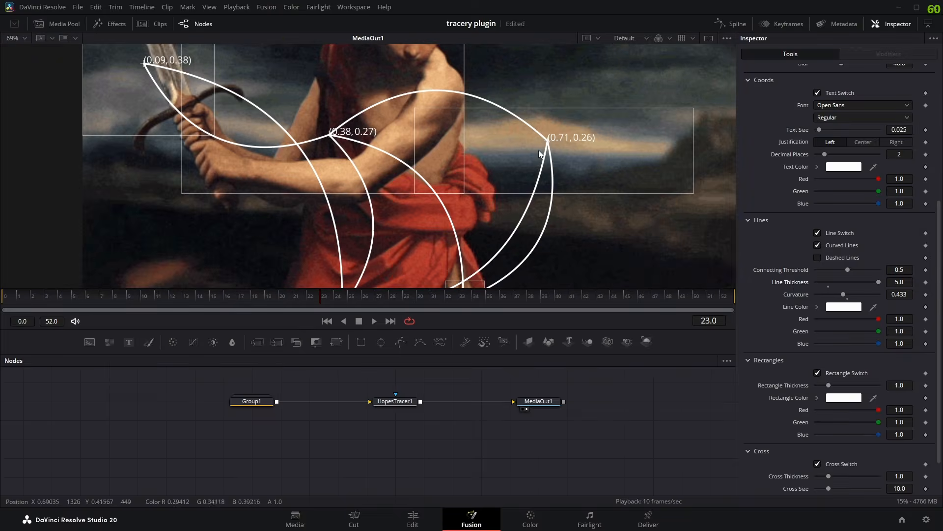
{"action": "scroll", "coordinate": [548, 148], "scroll_direction": "down", "scroll_amount": 3}
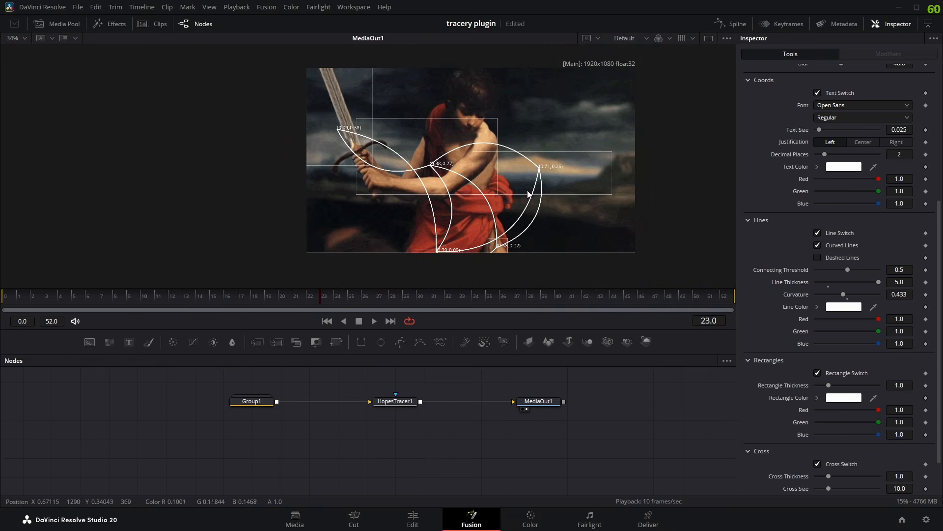
{"action": "key", "text": "ctrl+s"}
{"action": "left_click", "coordinate": [828, 283]}
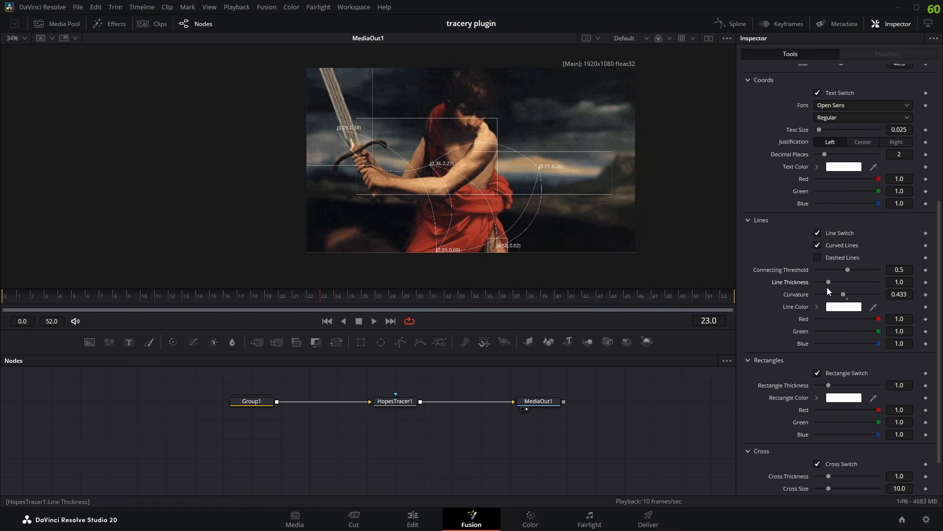
{"action": "scroll", "coordinate": [542, 176], "scroll_direction": "up", "scroll_amount": 6}
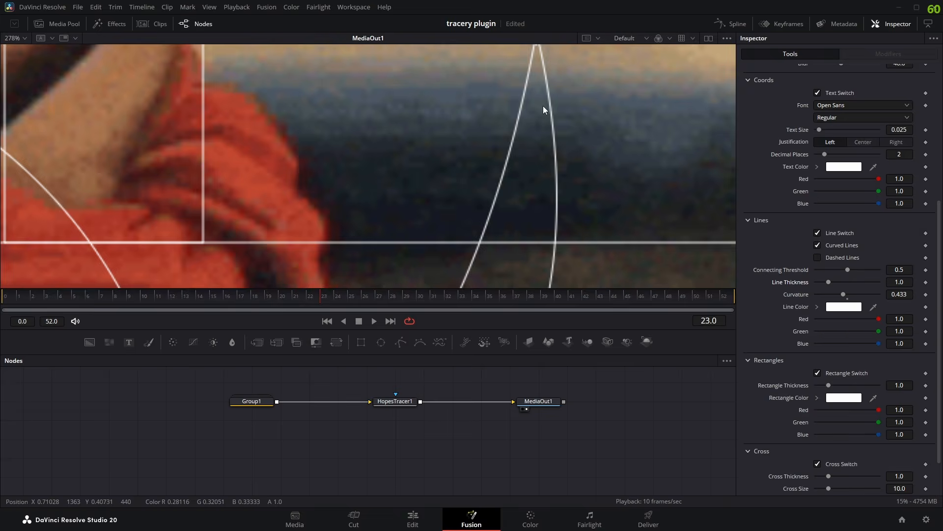
{"action": "scroll", "coordinate": [544, 118], "scroll_direction": "down", "scroll_amount": 6}
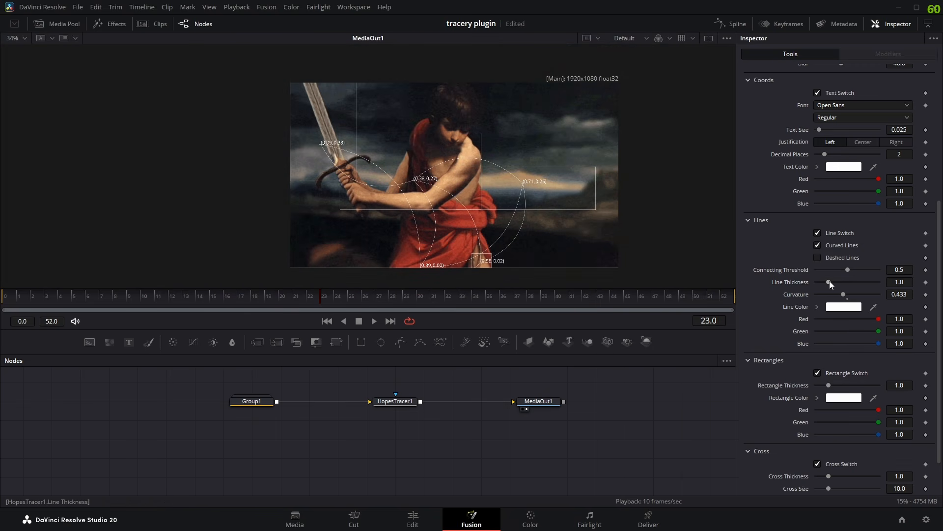
- Compare Line Thickness values of 0.0 and 5.0 on the traced image, and return the thickness to 1.0
{"action": "left_click_drag", "start_coordinate": [829, 281], "coordinate": [816, 288]}
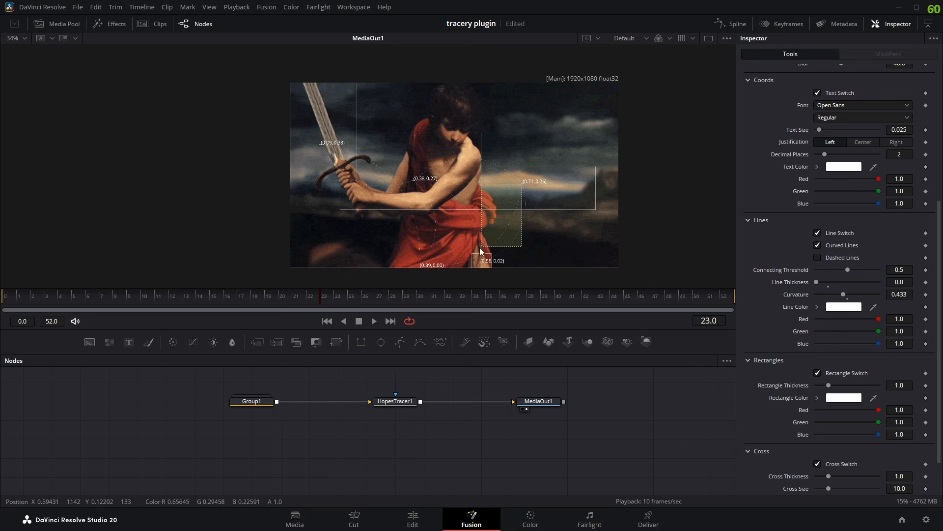
{"action": "scroll", "coordinate": [510, 239], "scroll_direction": "up", "scroll_amount": 5}
{"action": "scroll", "coordinate": [508, 222], "scroll_direction": "down", "scroll_amount": 4}
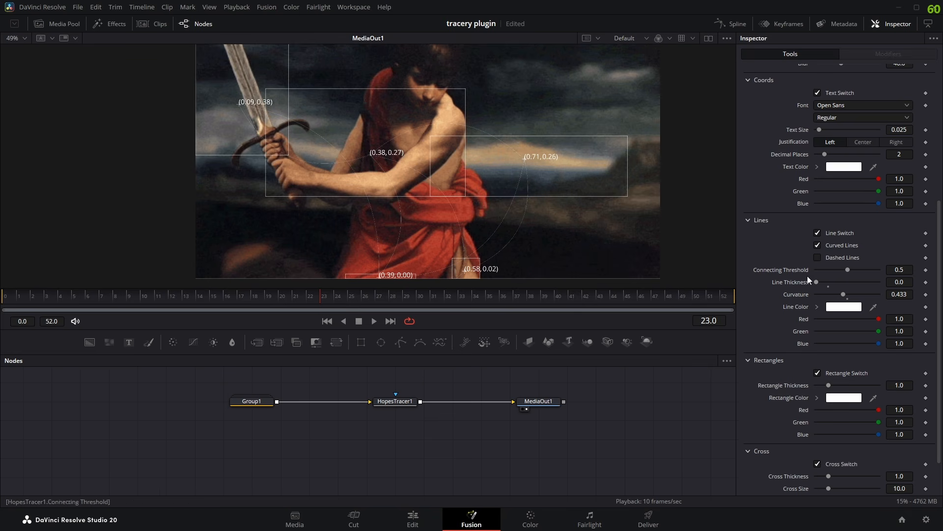
{"action": "left_click_drag", "start_coordinate": [819, 284], "coordinate": [879, 283]}
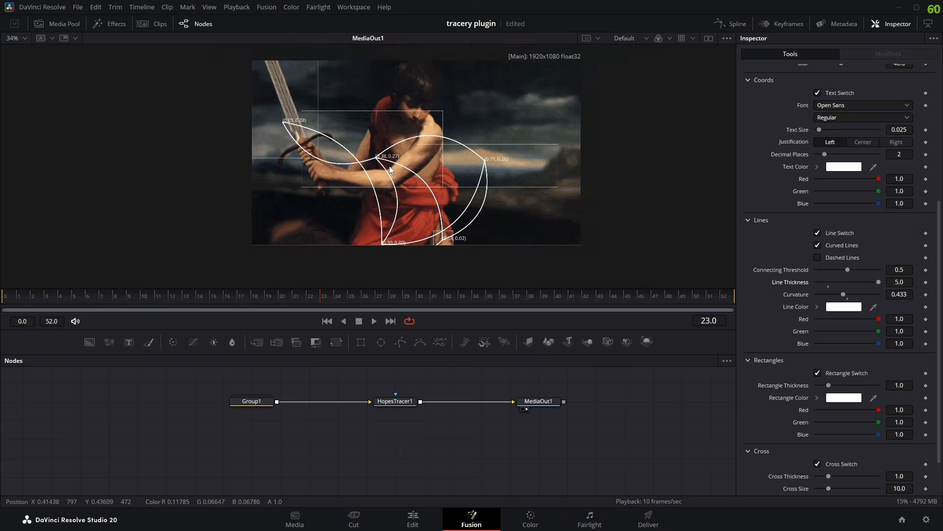
{"action": "scroll", "coordinate": [395, 166], "scroll_direction": "down", "scroll_amount": 2}
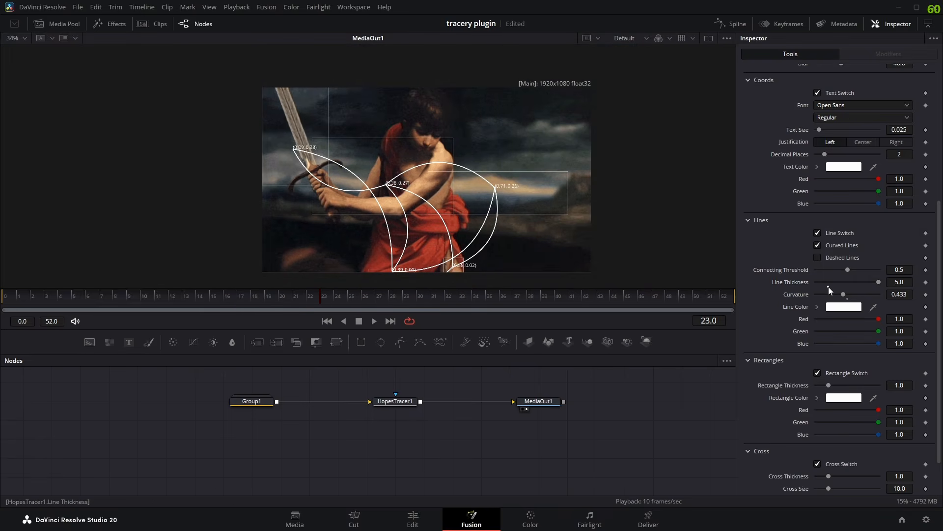
{"action": "left_click", "coordinate": [829, 285]}
{"action": "scroll", "coordinate": [442, 206], "scroll_direction": "up", "scroll_amount": 4}
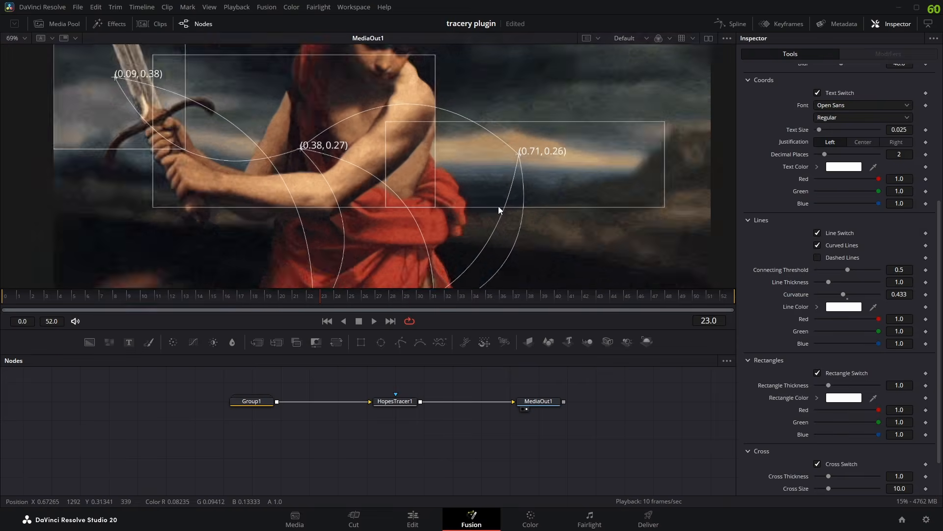
{"action": "scroll", "coordinate": [500, 205], "scroll_direction": "up", "scroll_amount": 2}
{"action": "scroll", "coordinate": [502, 202], "scroll_direction": "down", "scroll_amount": 3}
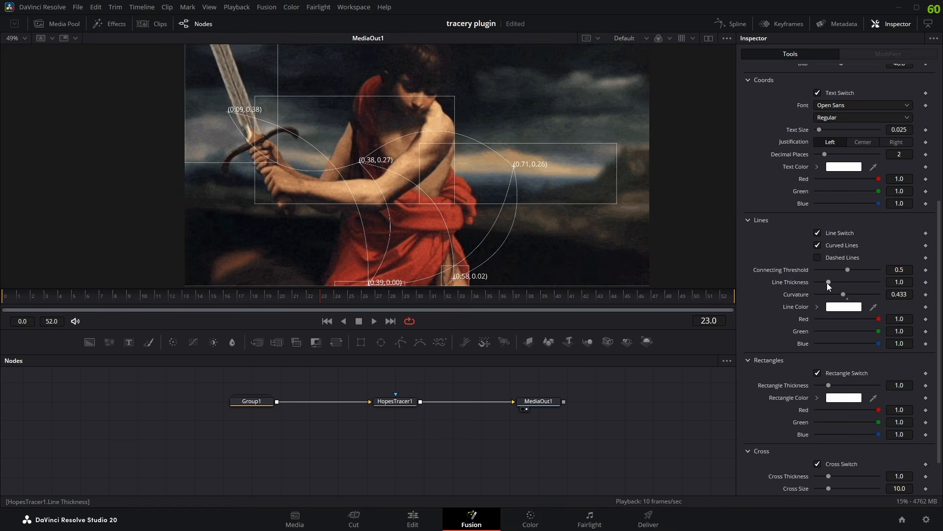
- Try intermediate Line Thickness values of 1.811 and 1.496, and reset the thickness to its default of 1.0
{"action": "left_click_drag", "start_coordinate": [827, 284], "coordinate": [838, 284]}
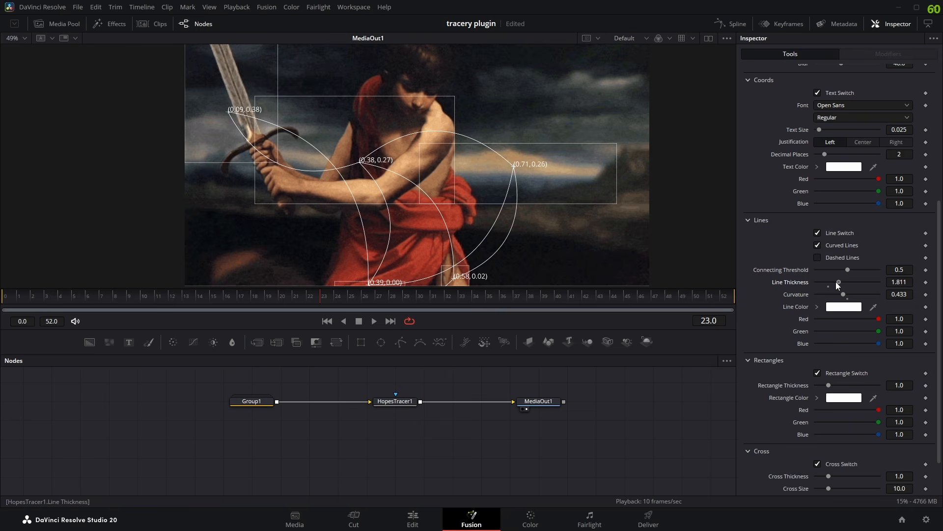
{"action": "left_click", "coordinate": [836, 282]}
{"action": "left_click_drag", "start_coordinate": [833, 282], "coordinate": [832, 282]}
{"action": "scroll", "coordinate": [642, 253], "scroll_direction": "down", "scroll_amount": 2}
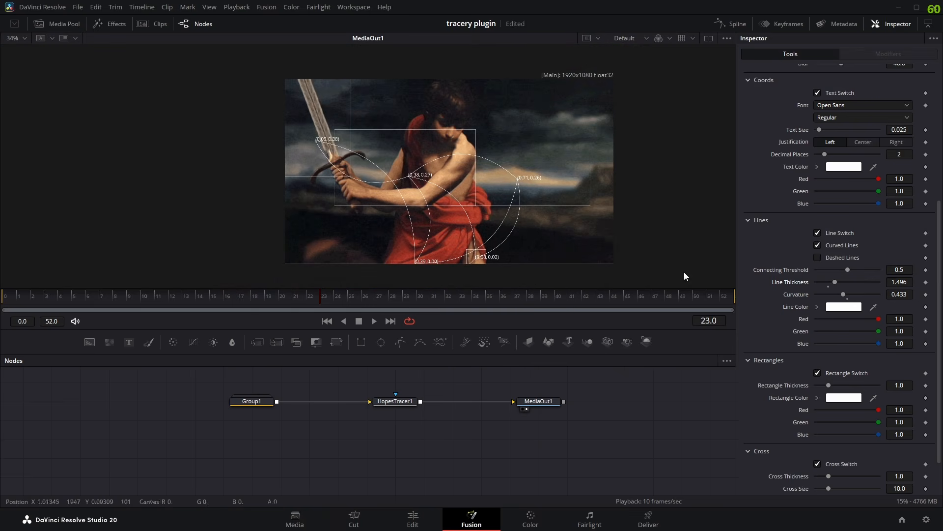
{"action": "left_click", "coordinate": [827, 287]}
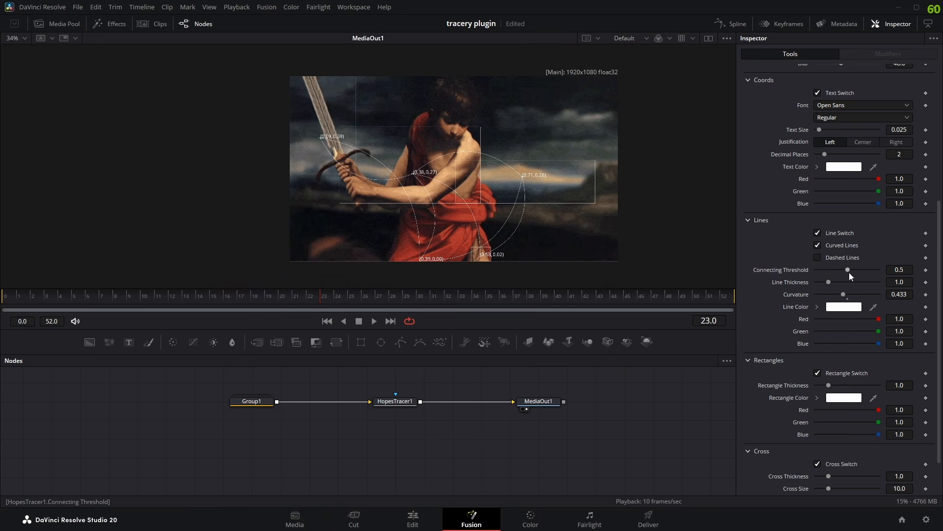
- Try Connecting Threshold values of 1.0 and 0.0, examining which blobs are linked by lines
{"action": "scroll", "coordinate": [415, 197], "scroll_direction": "up", "scroll_amount": 2}
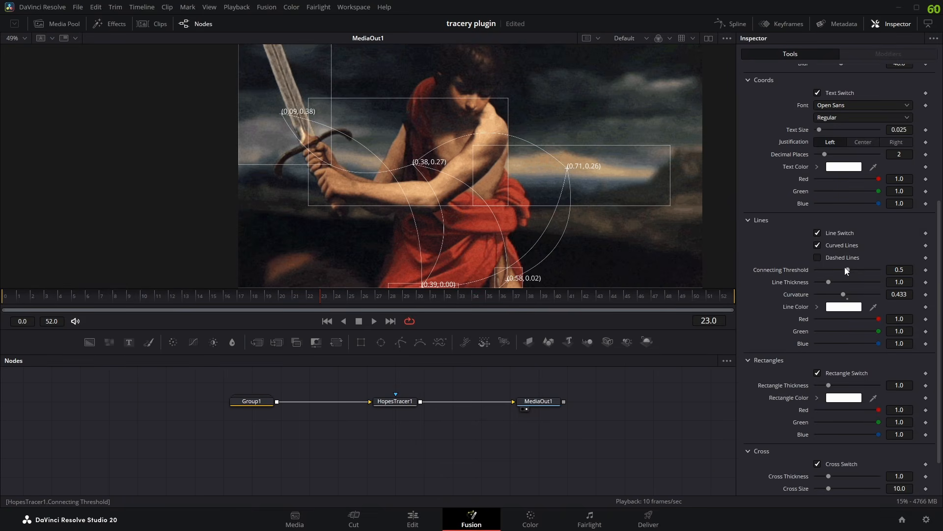
{"action": "left_click_drag", "start_coordinate": [848, 268], "coordinate": [877, 270]}
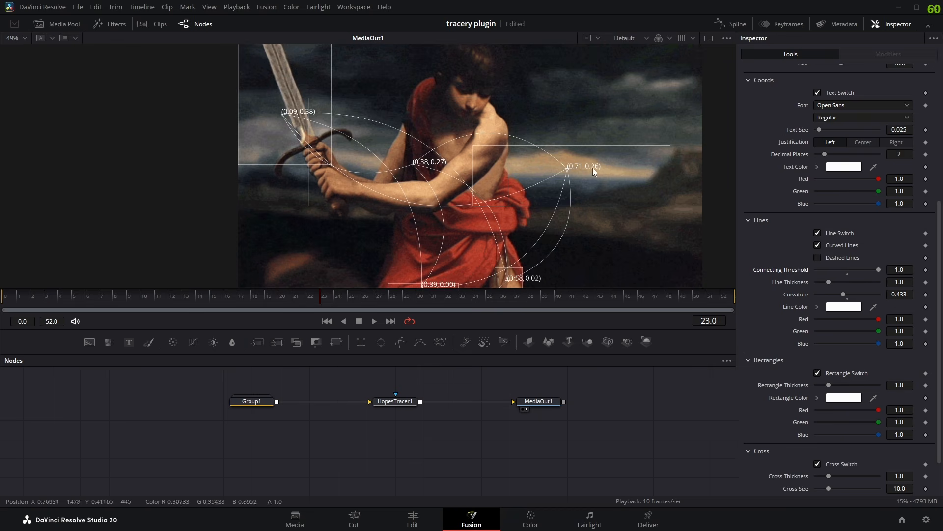
{"action": "scroll", "coordinate": [278, 114], "scroll_direction": "up", "scroll_amount": 2}
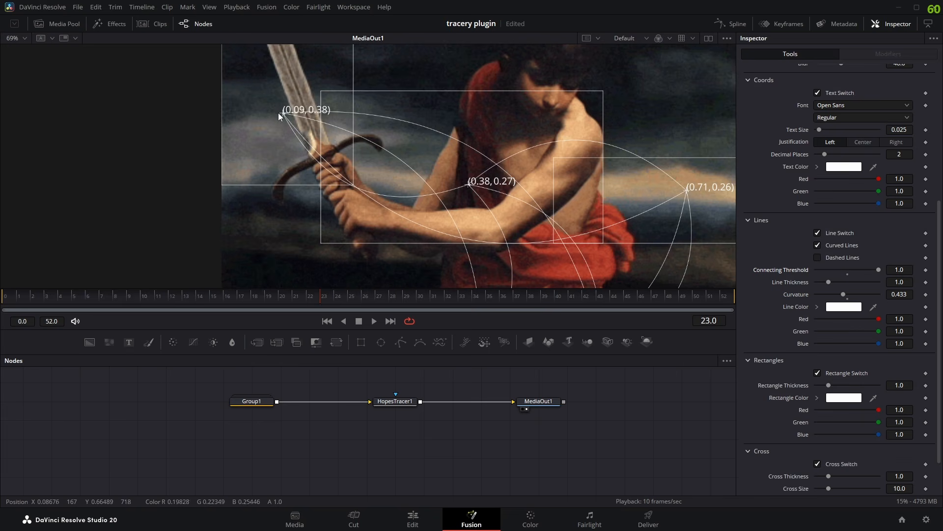
{"action": "scroll", "coordinate": [500, 213], "scroll_direction": "down", "scroll_amount": 3}
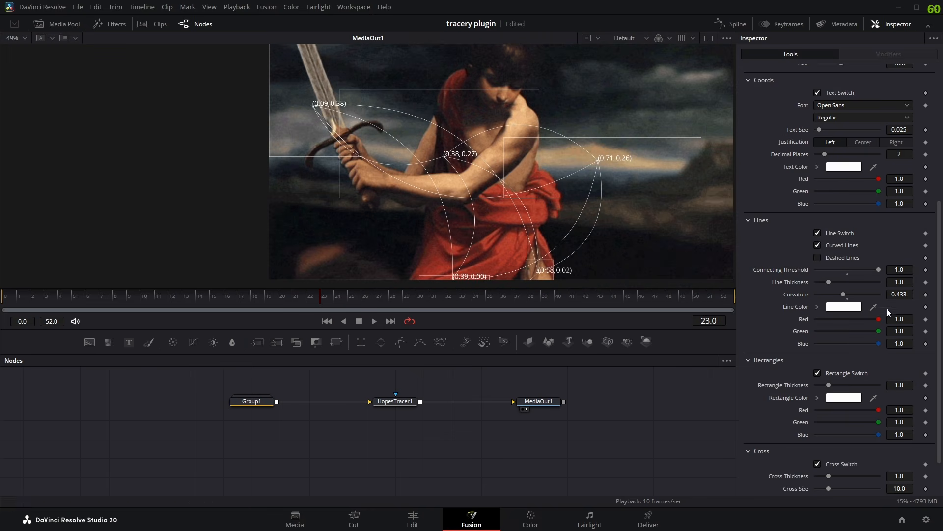
{"action": "left_click_drag", "start_coordinate": [880, 269], "coordinate": [808, 270]}
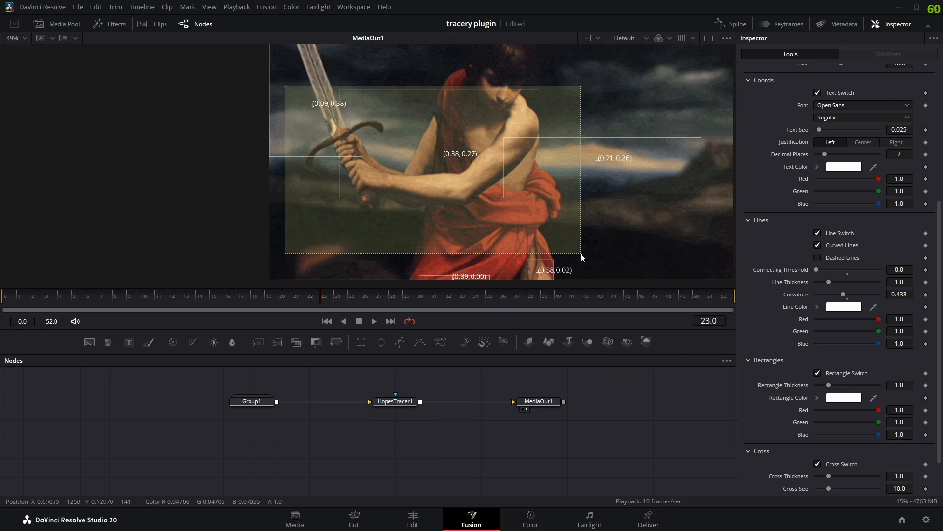
- Fine-tune the Connecting Threshold through 0.598 and 0.606 to 0.614, checking the blob connections in the image
{"action": "mouse_move", "coordinate": [836, 270]}
{"action": "left_mouse_down"}
{"action": "mouse_move", "coordinate": [830, 275]}
{"action": "mouse_move", "coordinate": [853, 270]}
{"action": "left_mouse_up"}
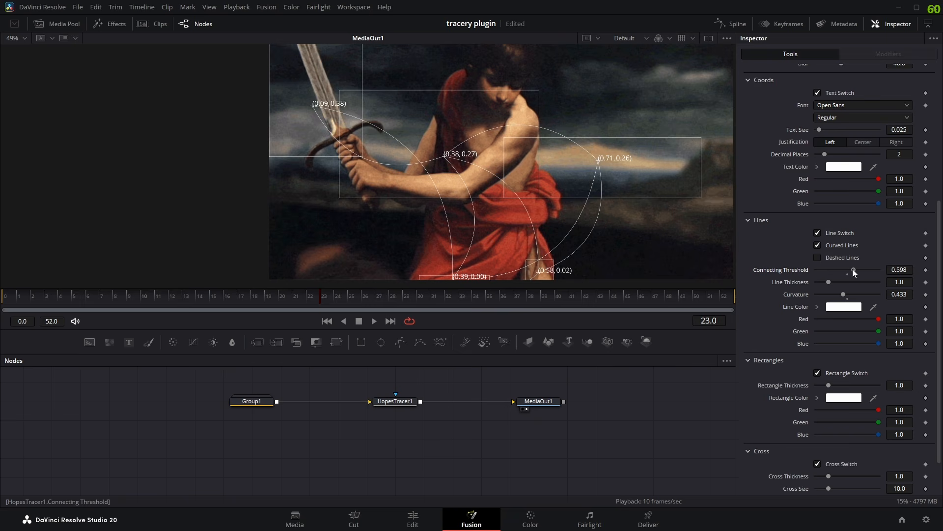
{"action": "left_click_drag", "start_coordinate": [853, 270], "coordinate": [854, 269]}
{"action": "left_click_drag", "start_coordinate": [854, 269], "coordinate": [854, 270]}
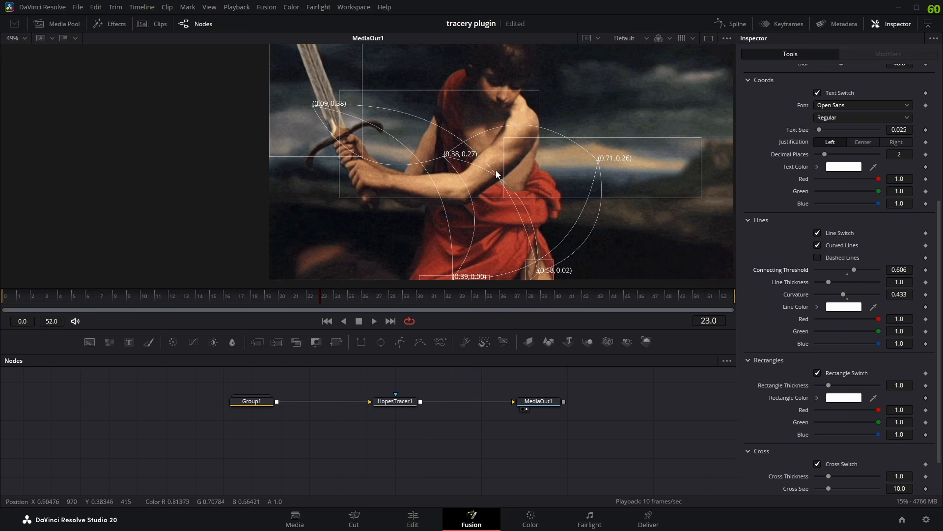
{"action": "scroll", "coordinate": [502, 172], "scroll_direction": "down", "scroll_amount": 2}
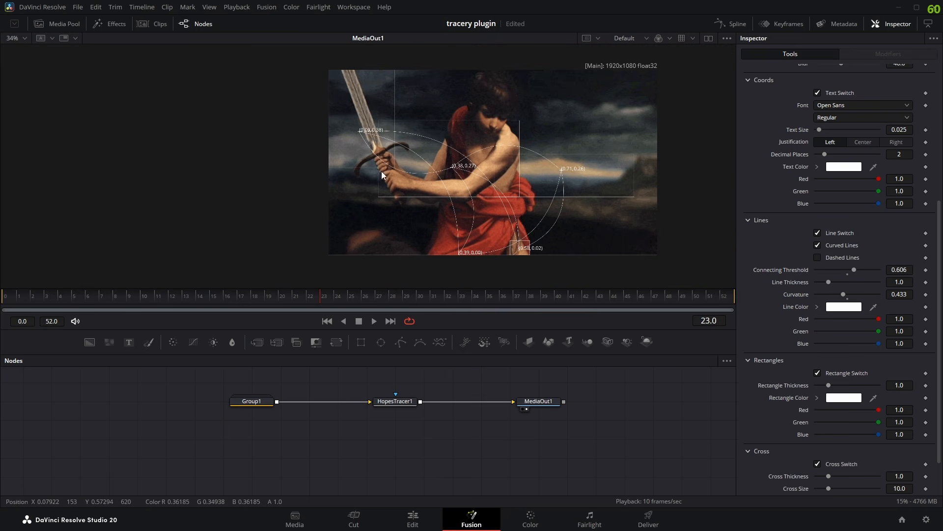
{"action": "mouse_move", "coordinate": [853, 270]}
{"action": "left_mouse_down"}
{"action": "mouse_move", "coordinate": [880, 271]}
{"action": "mouse_move", "coordinate": [854, 273]}
{"action": "left_mouse_up"}
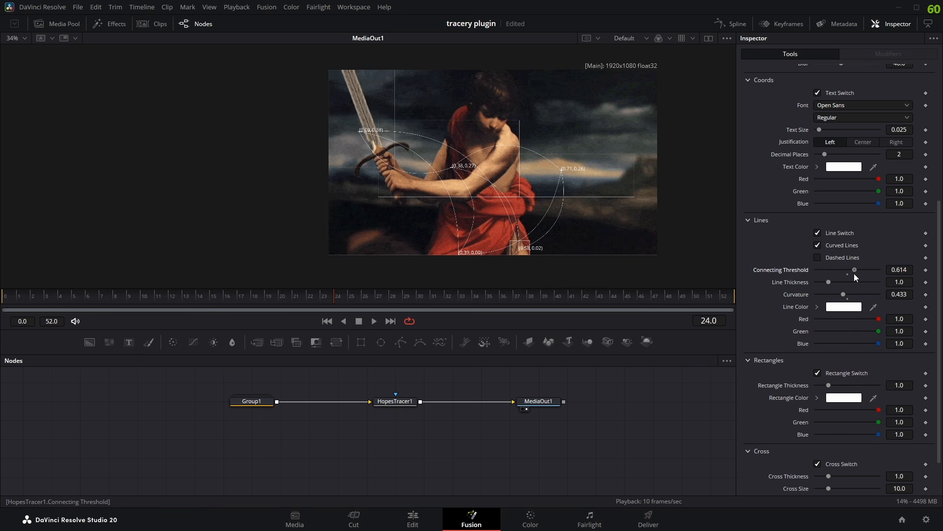
{"action": "scroll", "coordinate": [512, 169], "scroll_direction": "up", "scroll_amount": 2}
{"action": "scroll", "coordinate": [529, 221], "scroll_direction": "down", "scroll_amount": 2}
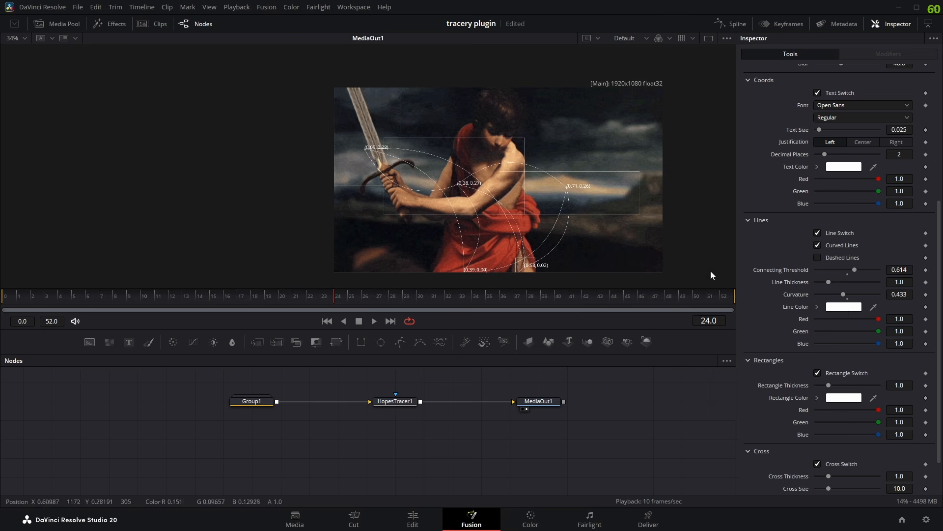
- Try red (#ff0000) as the Line Color, and set the color back to white (#ffffff)
{"action": "left_click", "coordinate": [838, 310]}
{"action": "left_click_drag", "start_coordinate": [443, 142], "coordinate": [758, 138]}
{"action": "left_click", "coordinate": [890, 156]}
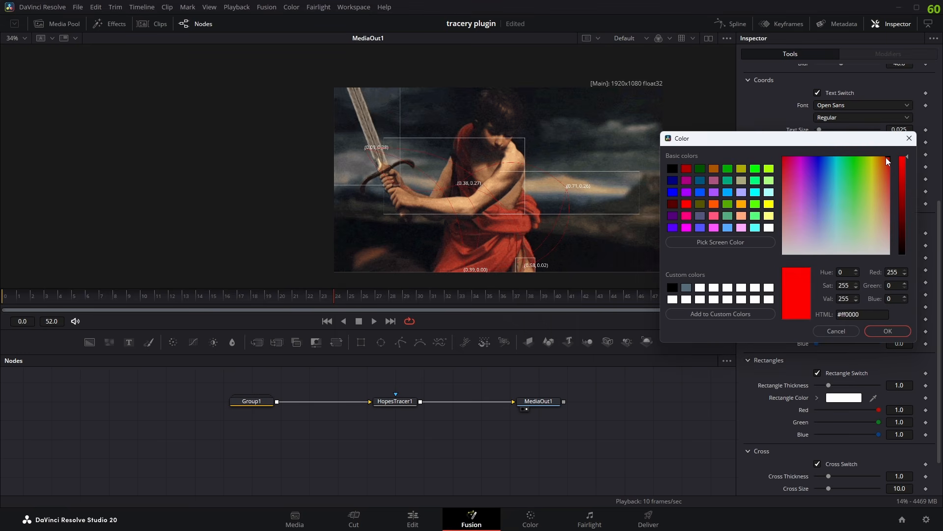
{"action": "left_click_drag", "start_coordinate": [886, 158], "coordinate": [843, 252]}
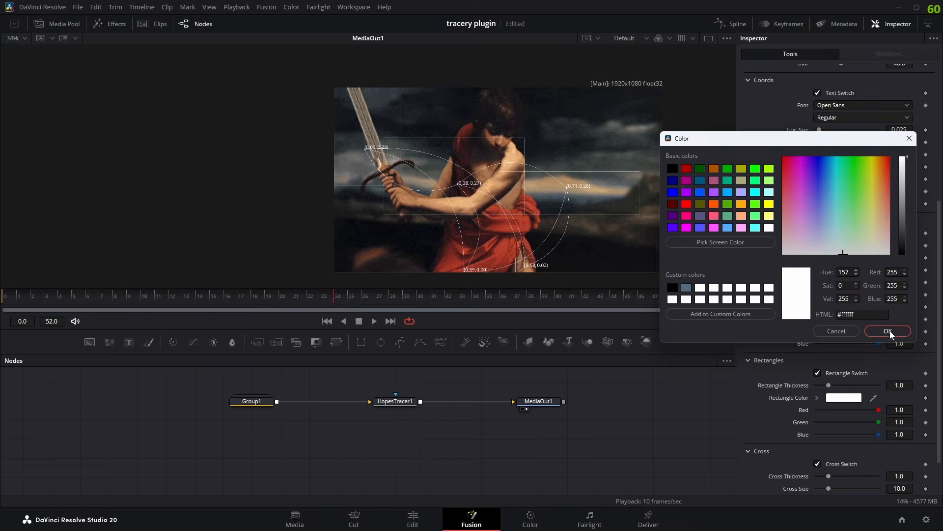
{"action": "left_click", "coordinate": [889, 331]}
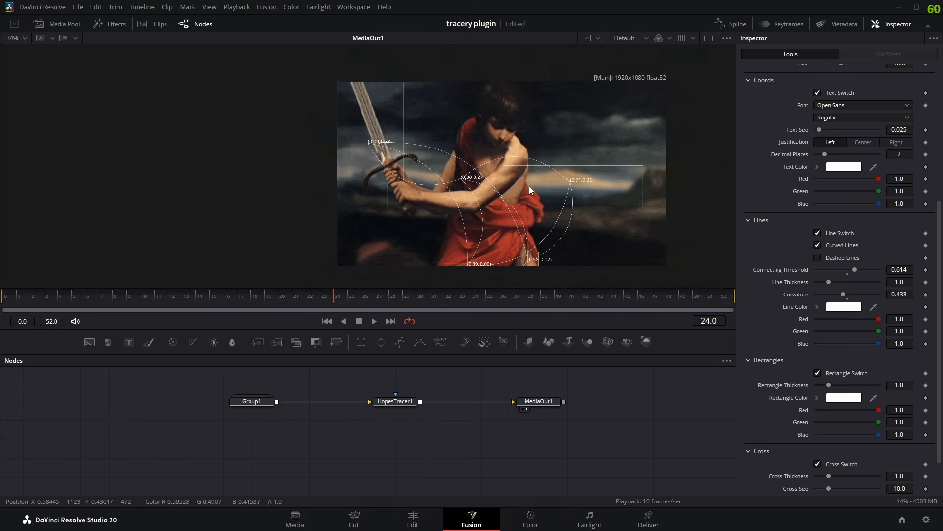
- Try near-black (#0b0b0b), red (#ff0000) and blue (#2600ff) as the Line Color, and set the color back to white (#ffffff)
{"action": "scroll", "coordinate": [529, 187], "scroll_direction": "up", "scroll_amount": 2}
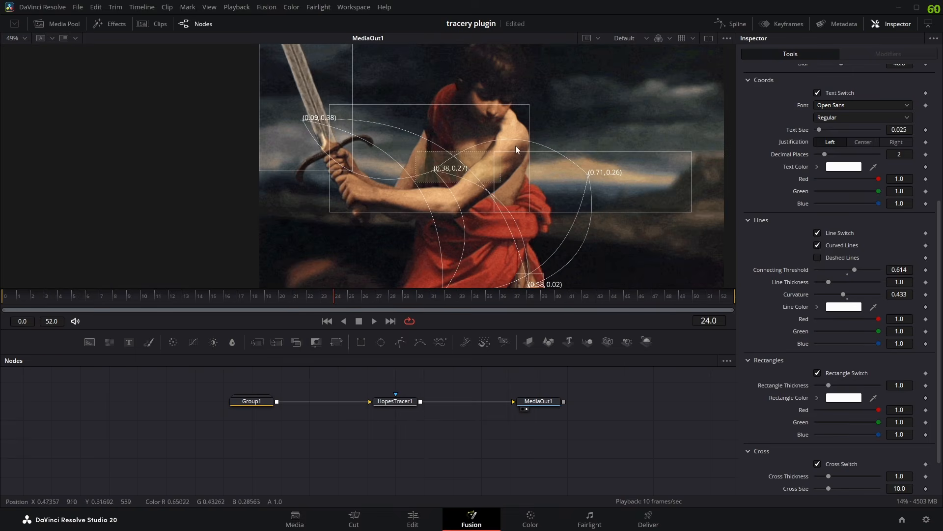
{"action": "left_click", "coordinate": [835, 309]}
{"action": "left_click_drag", "start_coordinate": [462, 157], "coordinate": [147, 109]}
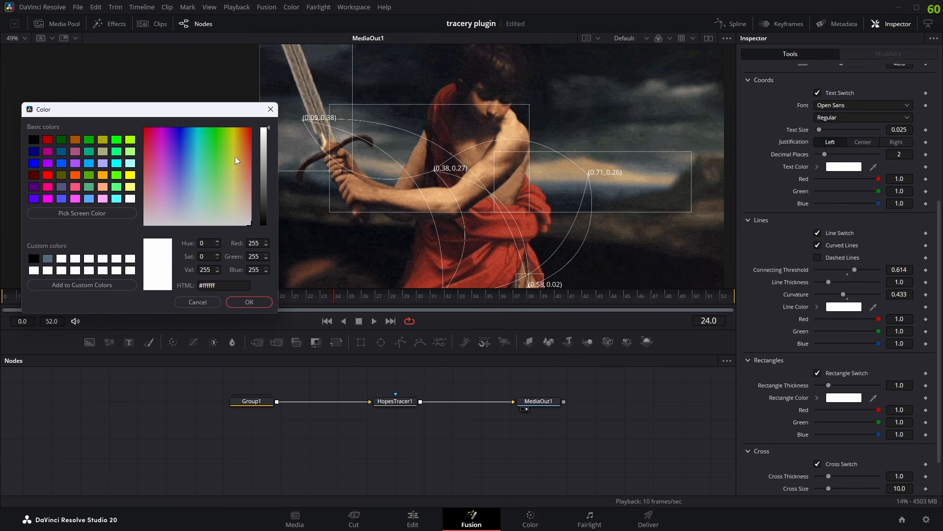
{"action": "left_click_drag", "start_coordinate": [266, 139], "coordinate": [264, 231]}
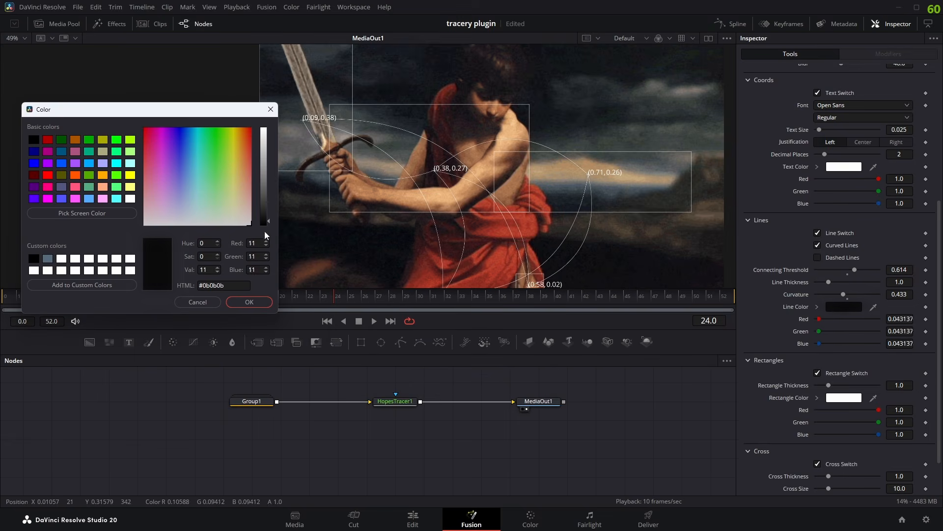
{"action": "mouse_move", "coordinate": [259, 193]}
{"action": "left_mouse_down"}
{"action": "mouse_move", "coordinate": [262, 126]}
{"action": "mouse_move", "coordinate": [280, 101]}
{"action": "left_mouse_up"}
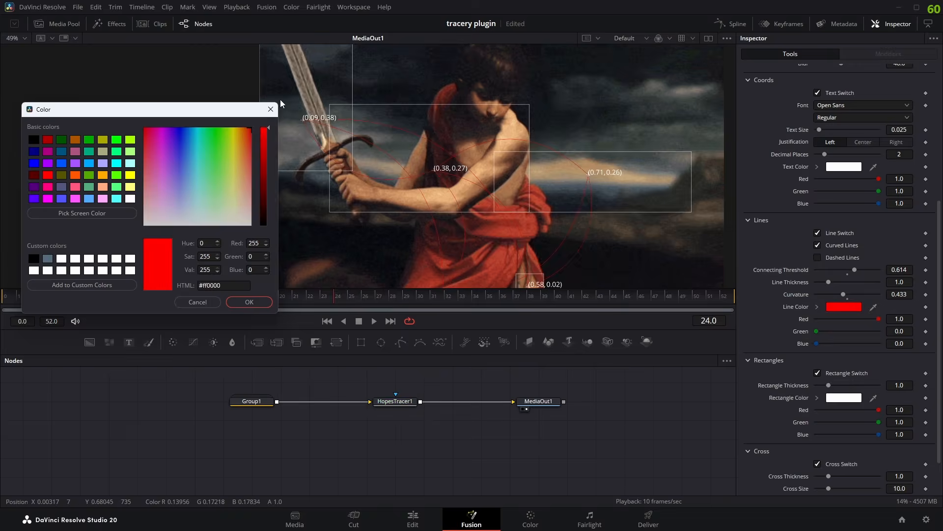
{"action": "left_click_drag", "start_coordinate": [242, 129], "coordinate": [177, 121]}
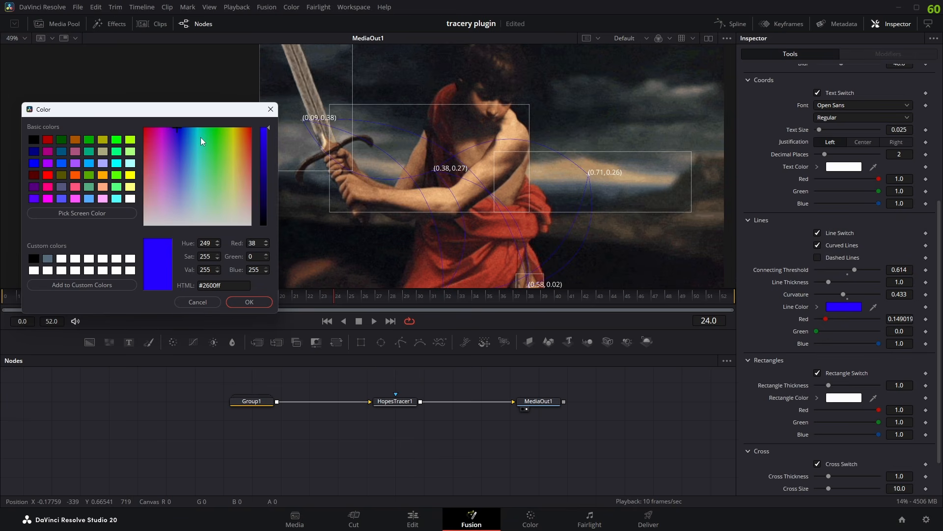
{"action": "left_click_drag", "start_coordinate": [202, 140], "coordinate": [216, 264]}
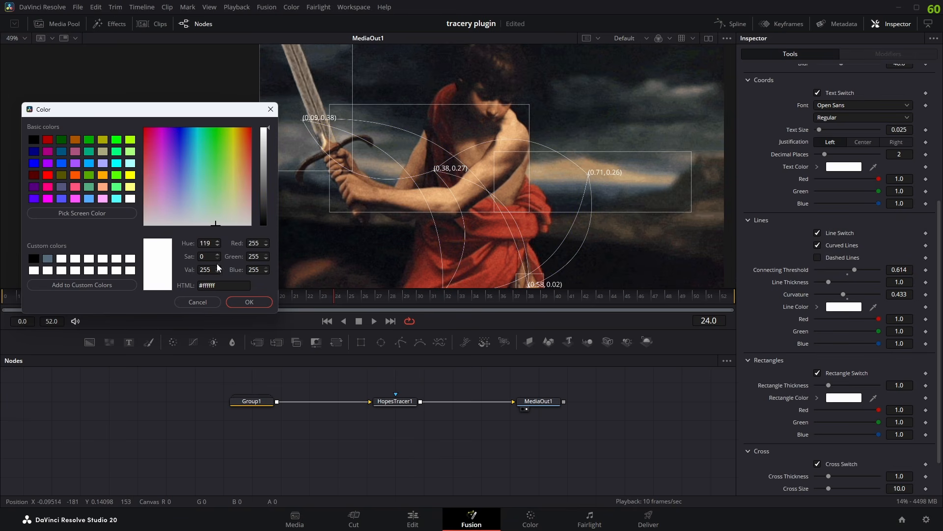
{"action": "left_click", "coordinate": [241, 300]}
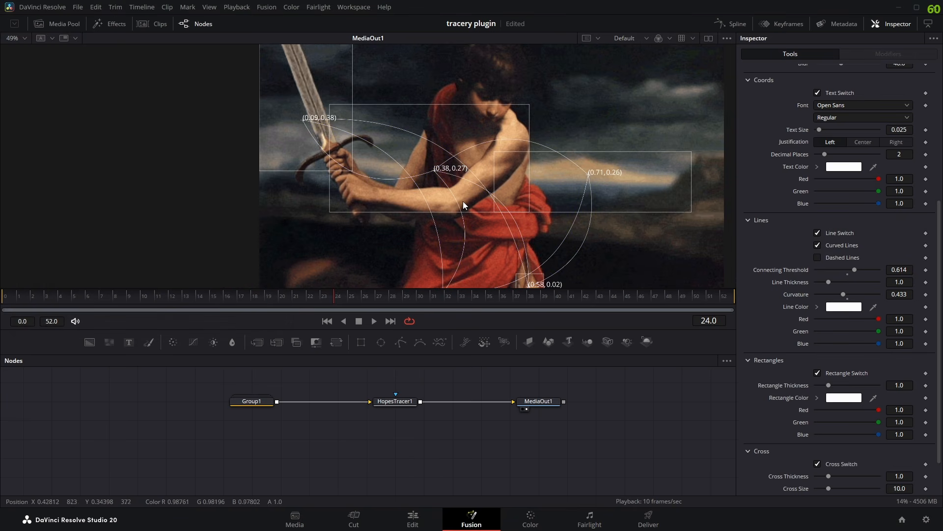
- Examine the white curved lines, coordinate labels and blob rectangles in the image up close, including at frame 32
{"action": "scroll", "coordinate": [467, 186], "scroll_direction": "down", "scroll_amount": 1}
{"action": "scroll", "coordinate": [494, 184], "scroll_direction": "up", "scroll_amount": 1}
{"action": "left_click_drag", "start_coordinate": [404, 184], "coordinate": [624, 148]}
{"action": "scroll", "coordinate": [565, 193], "scroll_direction": "down", "scroll_amount": 1}
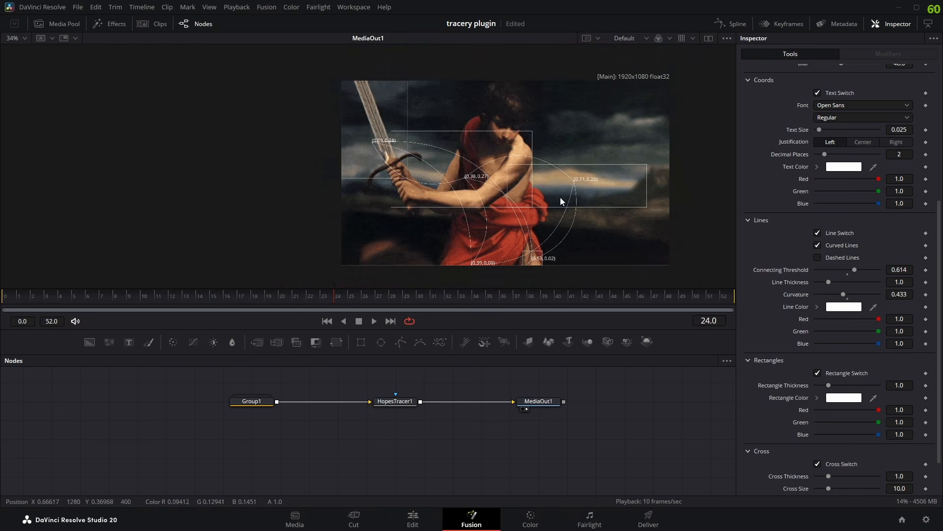
{"action": "scroll", "coordinate": [520, 191], "scroll_direction": "up", "scroll_amount": 2}
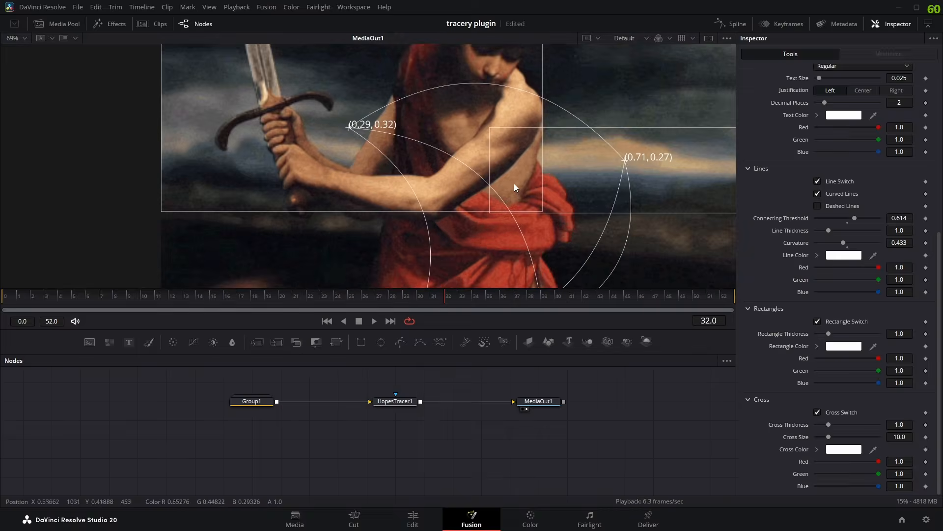
{"action": "left_click_drag", "start_coordinate": [514, 184], "coordinate": [470, 202]}
{"action": "left_click_drag", "start_coordinate": [431, 136], "coordinate": [735, 249]}
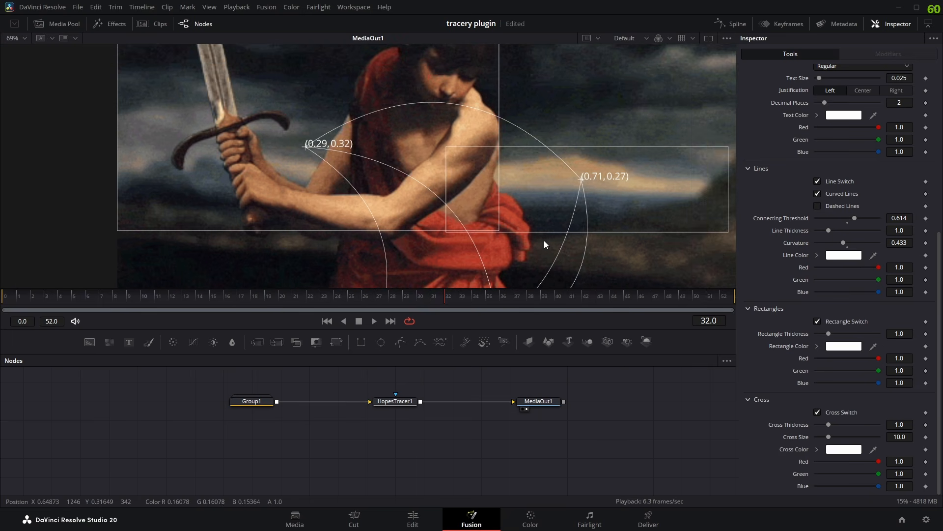
{"action": "scroll", "coordinate": [544, 240], "scroll_direction": "down", "scroll_amount": 2}
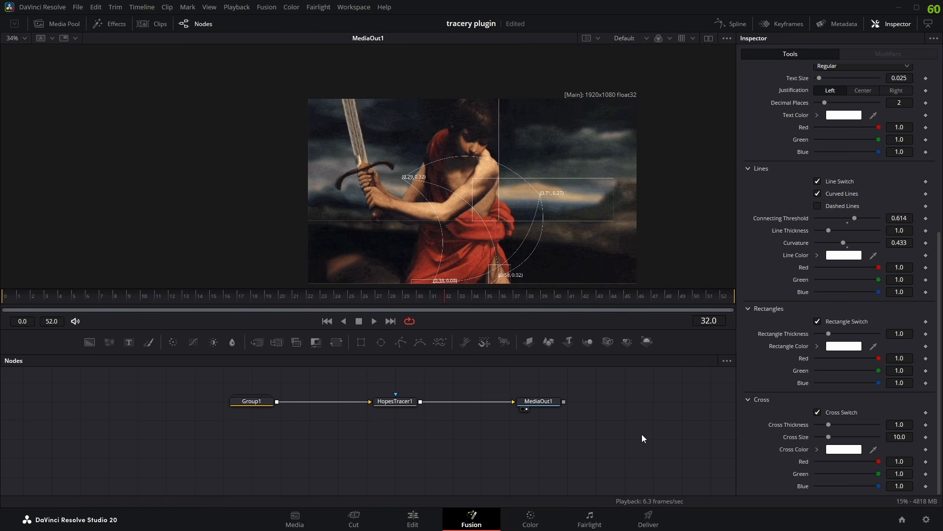
{"action": "scroll", "coordinate": [606, 257], "scroll_direction": "down", "scroll_amount": 1}
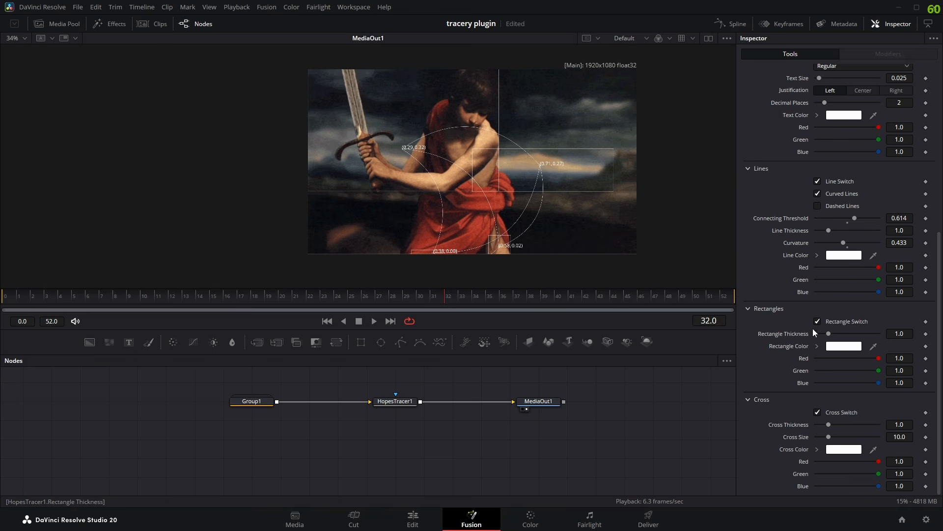
- Try a Rectangle Thickness of 5.0, and reduce it to 0.591, checking the thinner rectangles in the image
{"action": "left_click_drag", "start_coordinate": [837, 338], "coordinate": [907, 344]}
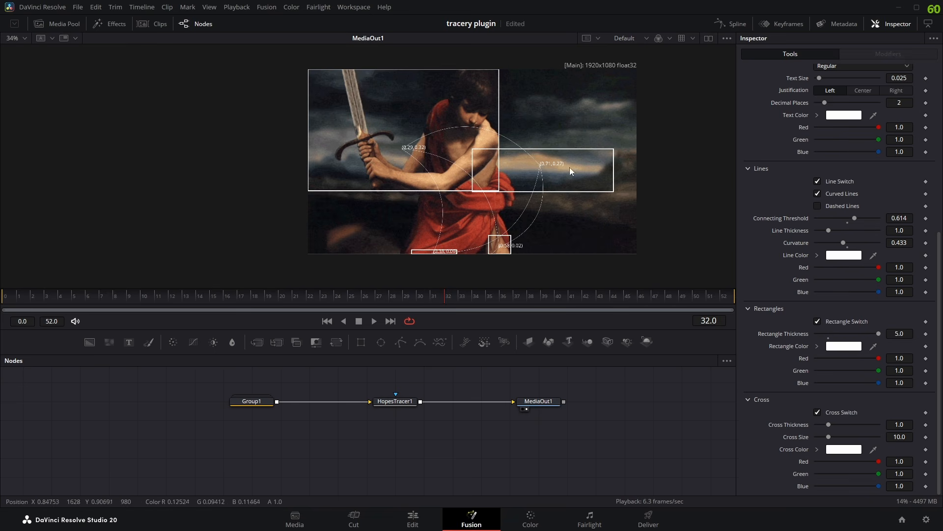
{"action": "scroll", "coordinate": [823, 212], "scroll_direction": "up", "scroll_amount": 1}
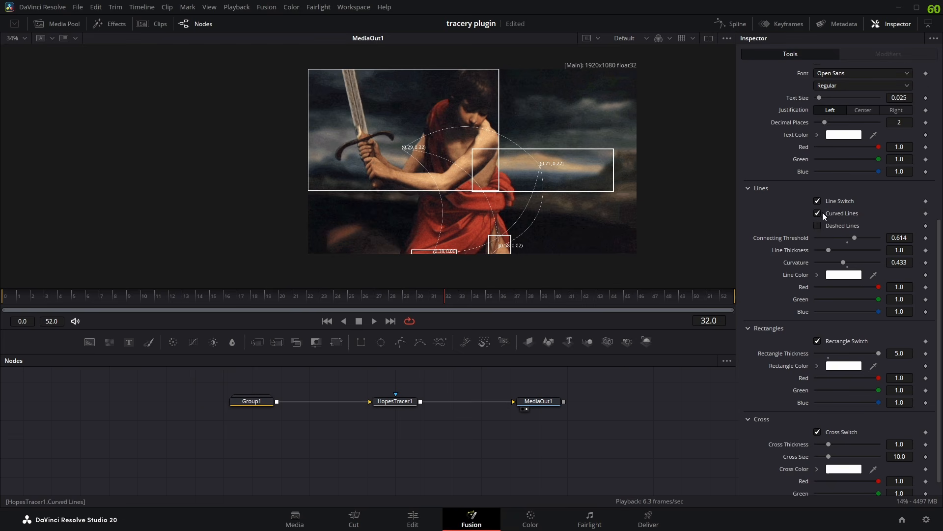
{"action": "left_click", "coordinate": [828, 250]}
{"action": "scroll", "coordinate": [867, 368], "scroll_direction": "down", "scroll_amount": 1}
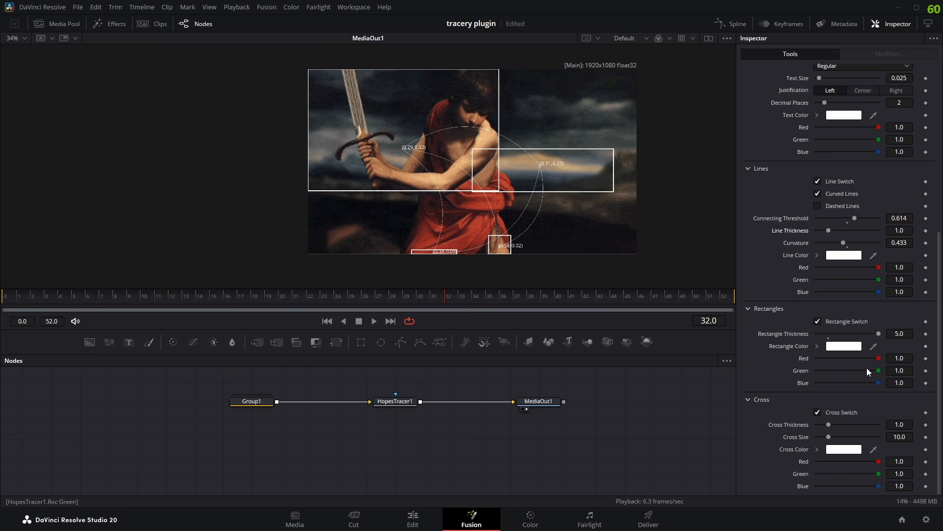
{"action": "left_click_drag", "start_coordinate": [878, 333], "coordinate": [824, 337]}
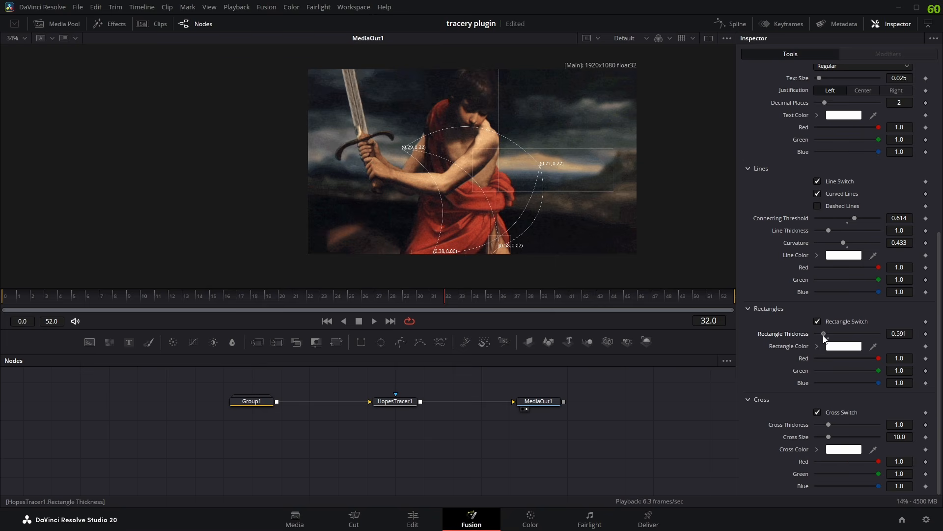
{"action": "scroll", "coordinate": [475, 184], "scroll_direction": "up", "scroll_amount": 2}
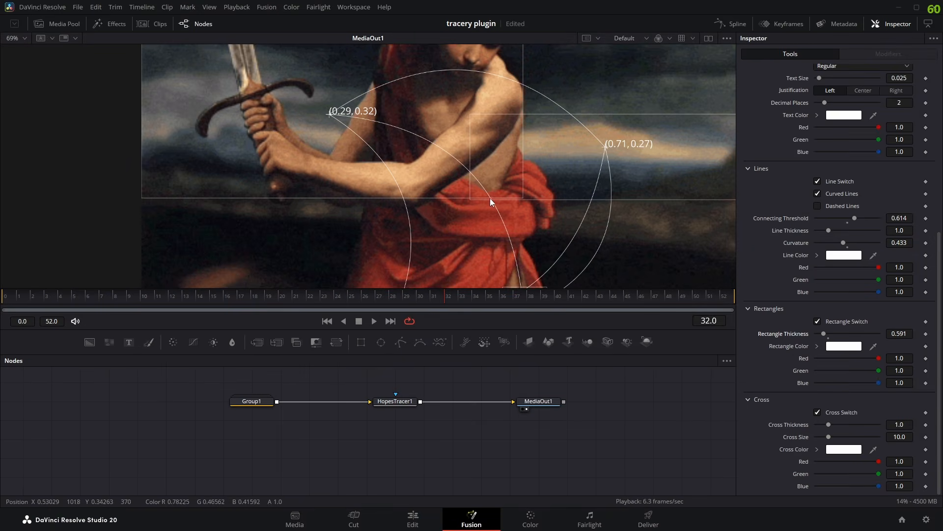
{"action": "scroll", "coordinate": [490, 198], "scroll_direction": "down", "scroll_amount": 2}
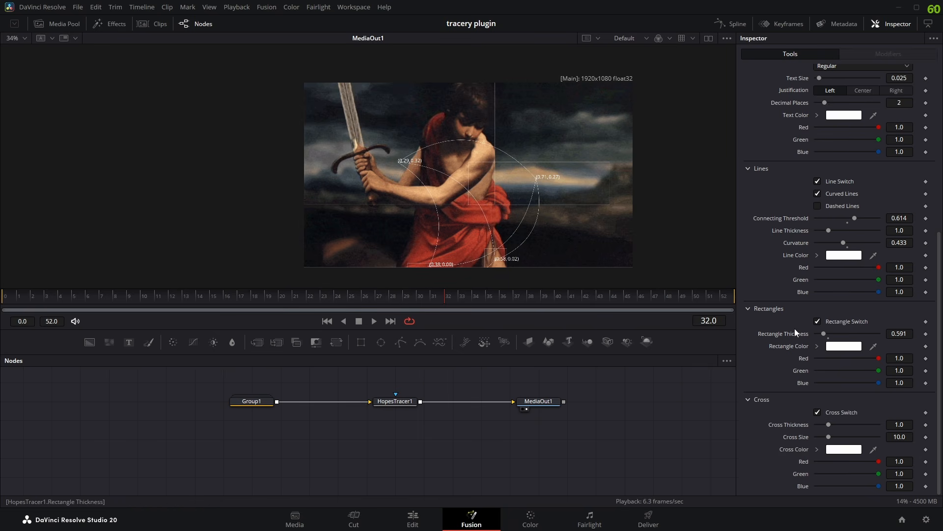
- Turn the rectangles off while scrubbing to frame 34, and turn them back on
{"action": "left_click", "coordinate": [818, 321]}
{"action": "left_click_drag", "start_coordinate": [444, 299], "coordinate": [483, 304]}
{"action": "left_click", "coordinate": [817, 321]}
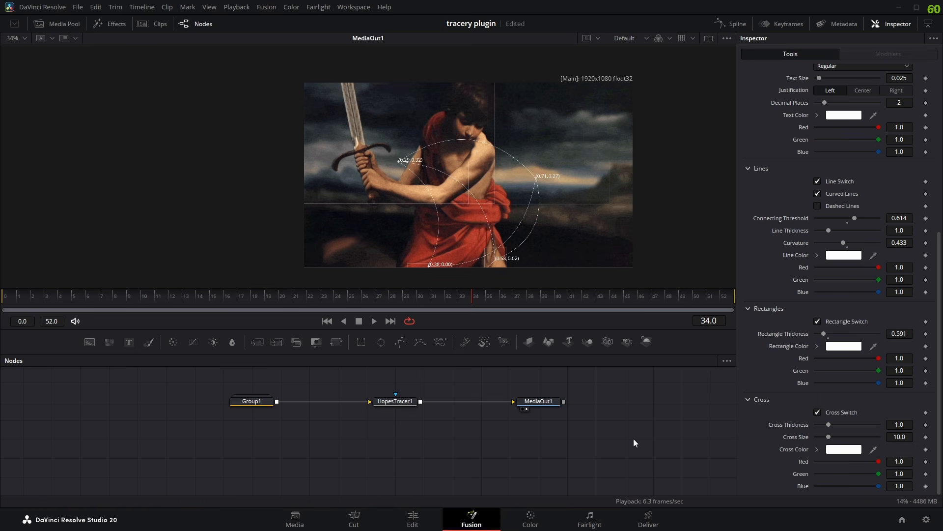
- Try different hues for the Rectangle Color, and set the color back to white (#ffffff)
{"action": "left_click", "coordinate": [843, 346]}
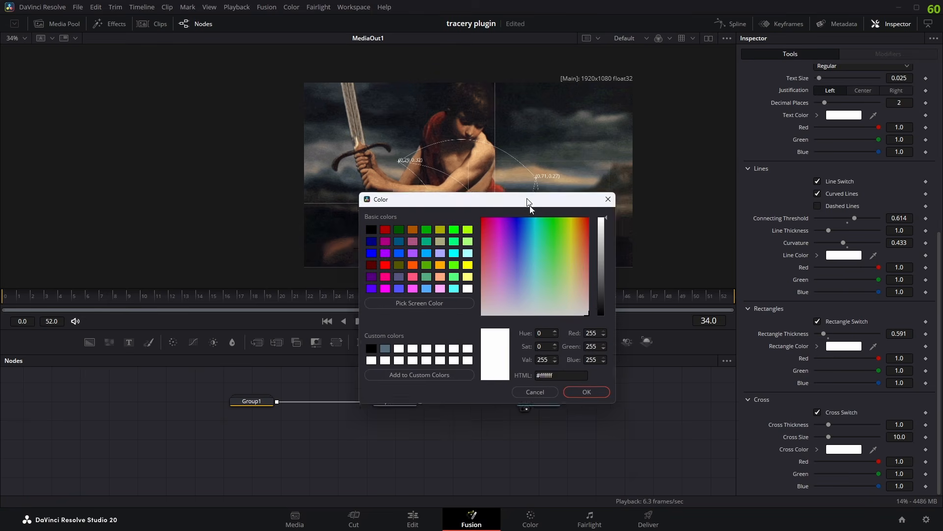
{"action": "left_click_drag", "start_coordinate": [530, 206], "coordinate": [544, 262]}
{"action": "left_click_drag", "start_coordinate": [589, 283], "coordinate": [582, 441]}
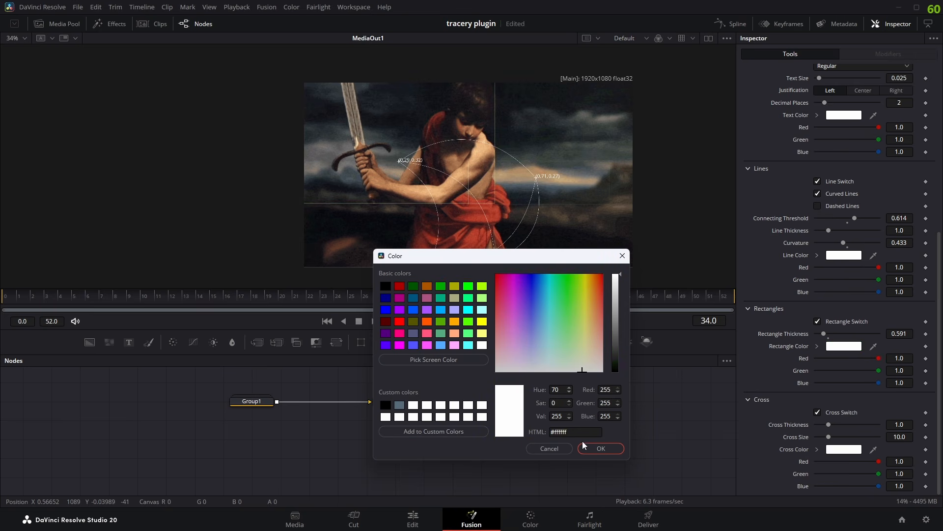
{"action": "left_click", "coordinate": [586, 450]}
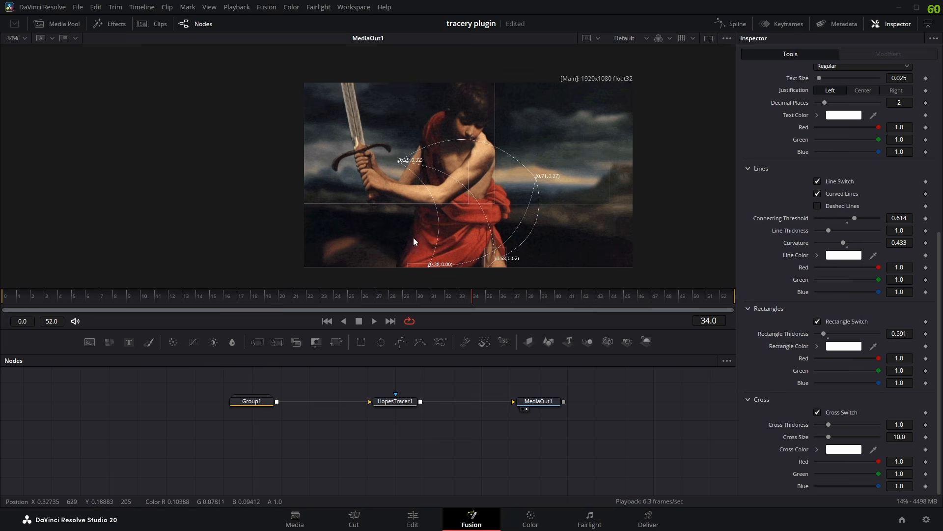
- Turn off the rectangles, and toggle the crosses off and on to compare the markers at the blob centers
{"action": "left_click", "coordinate": [817, 321]}
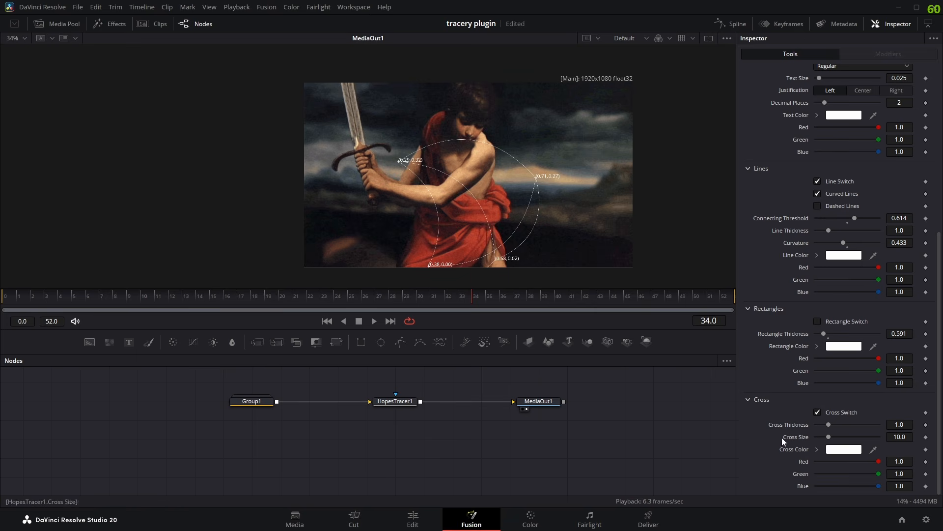
{"action": "scroll", "coordinate": [538, 175], "scroll_direction": "up", "scroll_amount": 8}
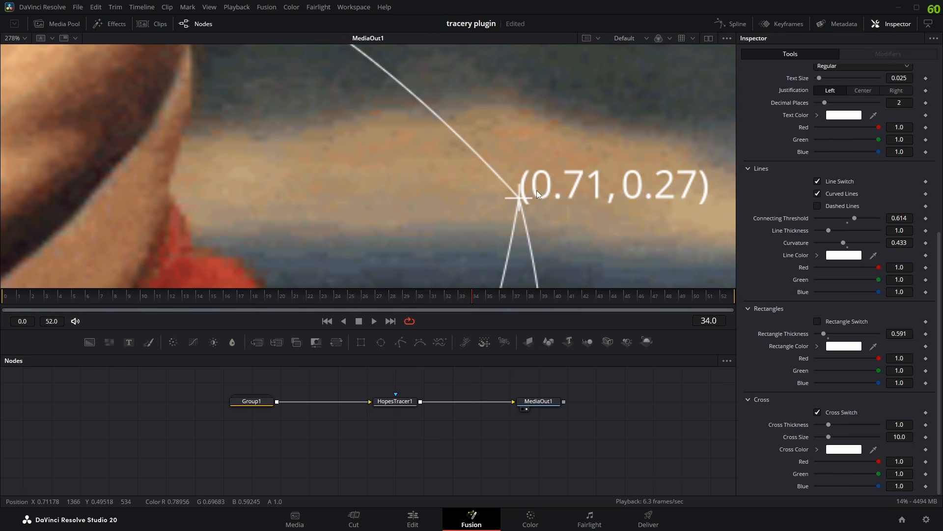
{"action": "left_click", "coordinate": [817, 412]}
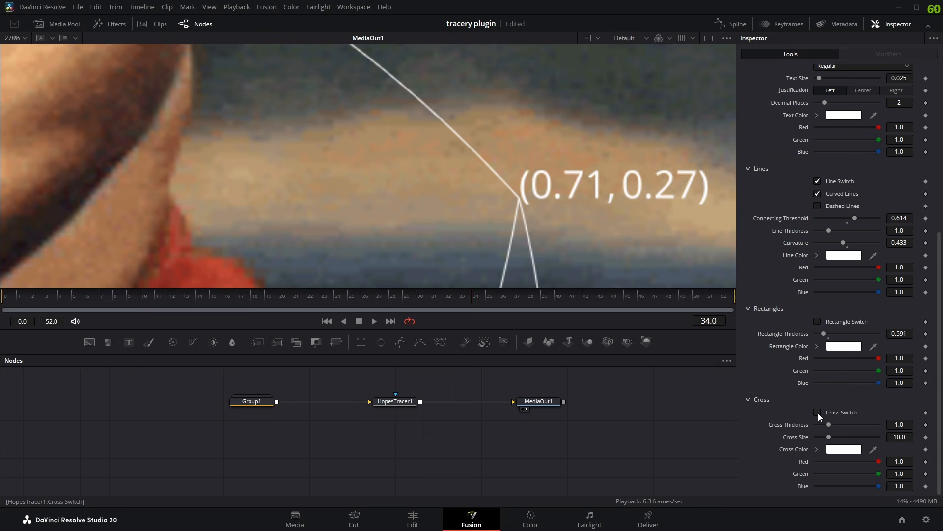
{"action": "scroll", "coordinate": [504, 210], "scroll_direction": "down", "scroll_amount": 8}
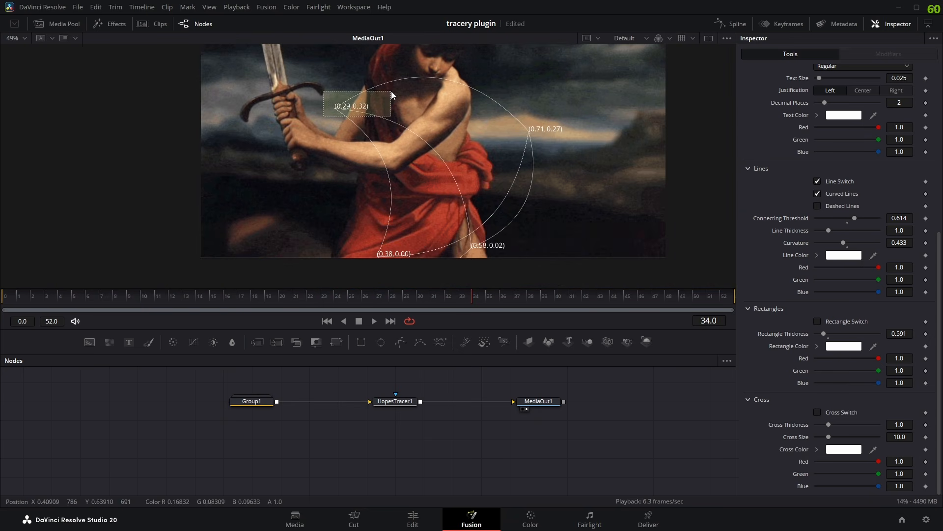
{"action": "scroll", "coordinate": [535, 151], "scroll_direction": "up", "scroll_amount": 1}
{"action": "scroll", "coordinate": [534, 150], "scroll_direction": "up", "scroll_amount": 8}
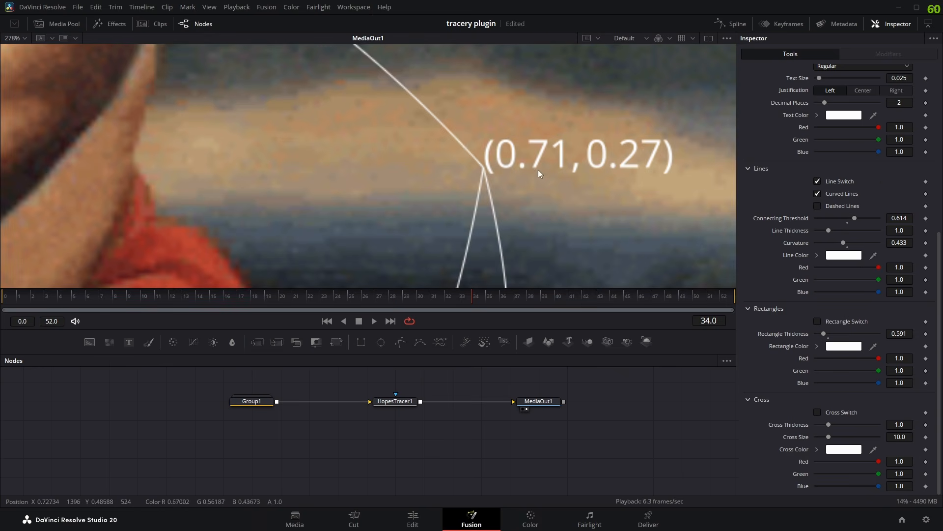
{"action": "left_click", "coordinate": [818, 412]}
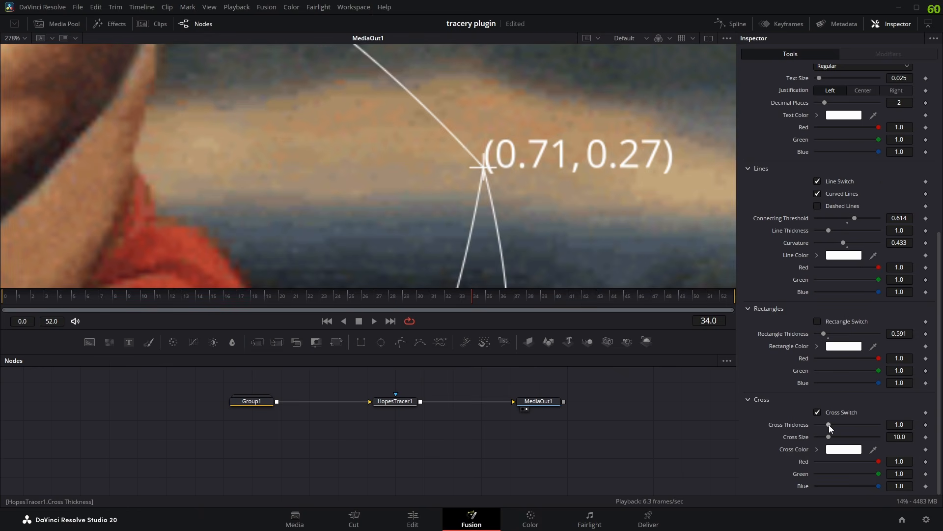
- Try a Cross Thickness of 5.0 and a Cross Size of 50.0, examining the enlarged crosses in the image
{"action": "left_click_drag", "start_coordinate": [829, 424], "coordinate": [929, 433]}
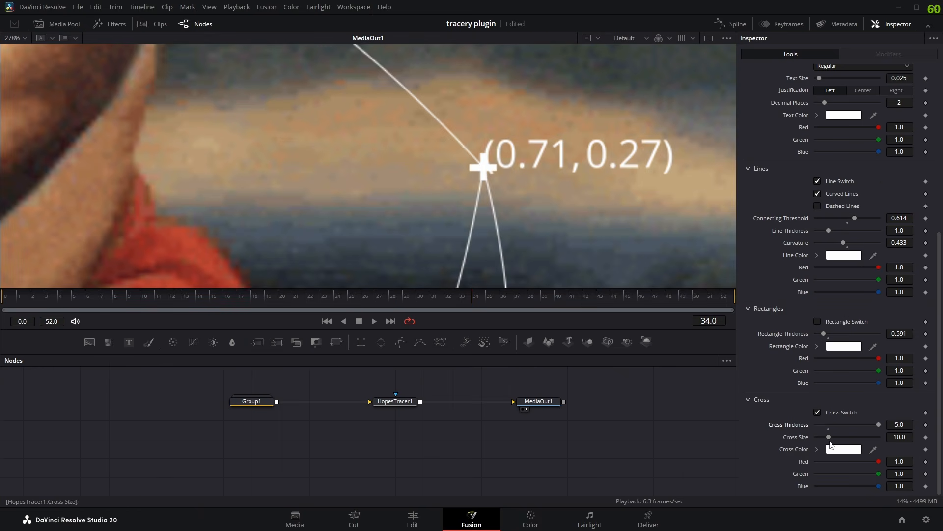
{"action": "left_click_drag", "start_coordinate": [829, 437], "coordinate": [881, 437]}
{"action": "scroll", "coordinate": [495, 237], "scroll_direction": "down", "scroll_amount": 8}
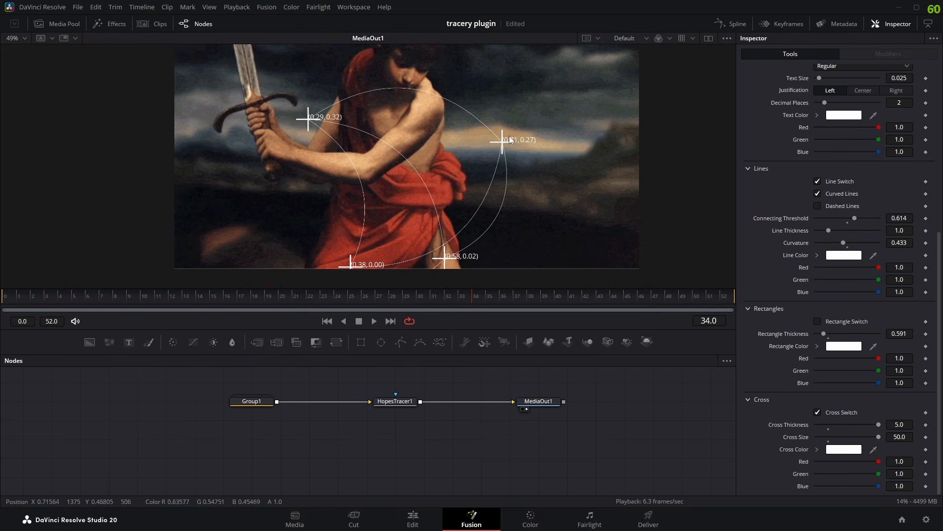
{"action": "mouse_move", "coordinate": [476, 175]}
{"action": "left_mouse_down"}
{"action": "mouse_move", "coordinate": [529, 128]}
{"action": "mouse_move", "coordinate": [479, 193]}
{"action": "left_mouse_up"}
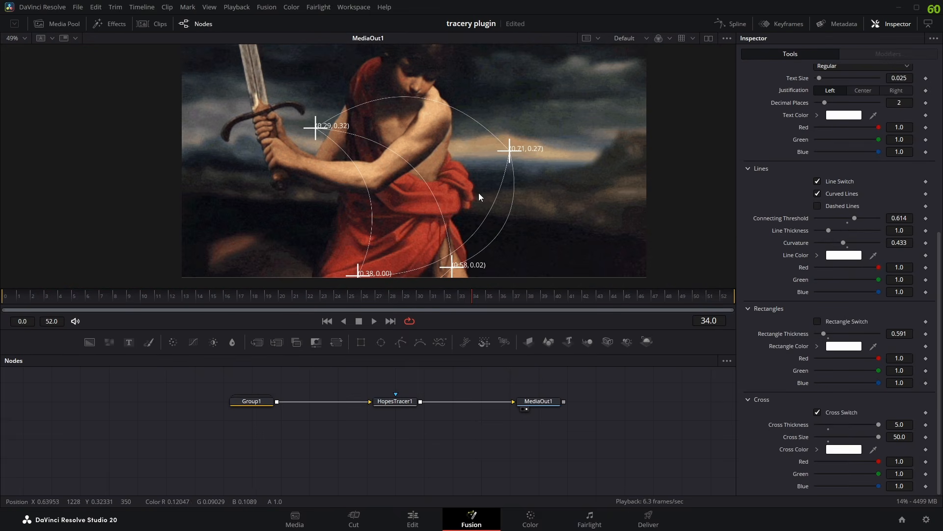
{"action": "scroll", "coordinate": [508, 164], "scroll_direction": "up", "scroll_amount": 1}
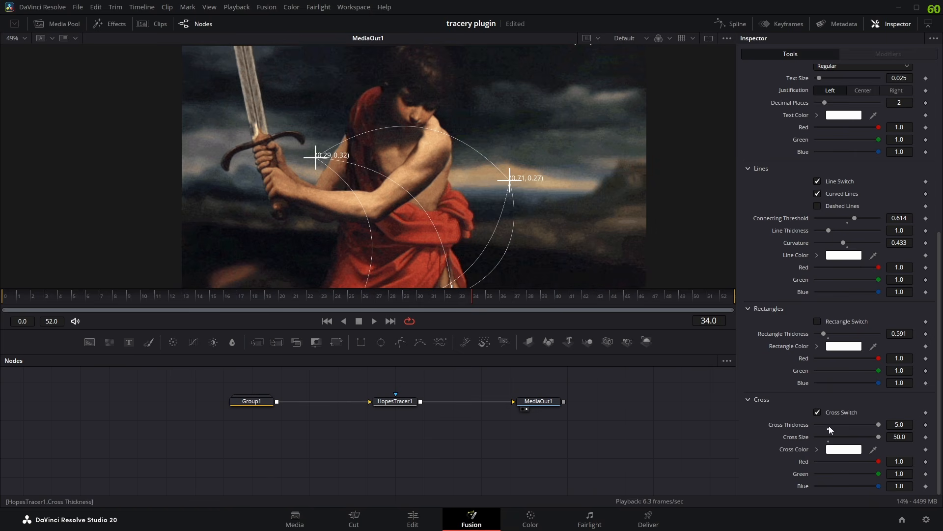
- Reset the Cross Size to its default of 10.0, and reduce the Cross Thickness to 2.047
{"action": "left_click", "coordinate": [828, 442]}
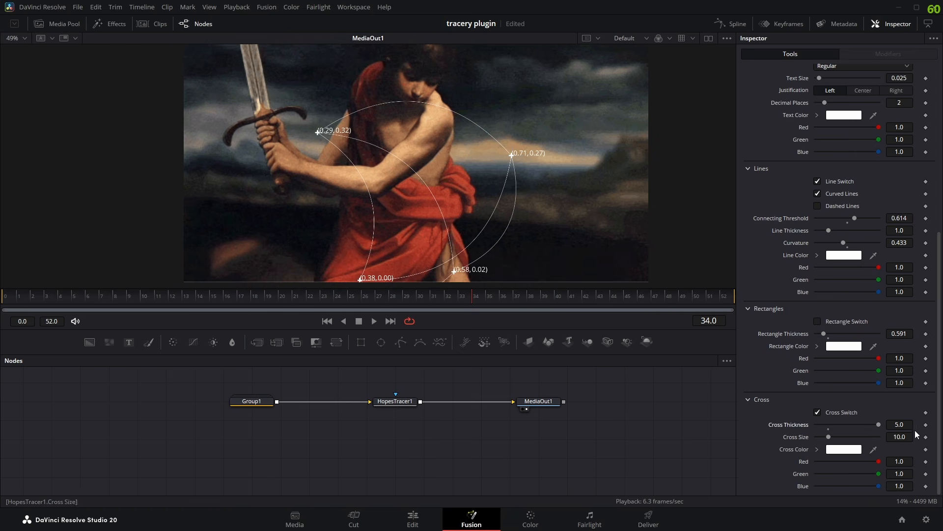
{"action": "scroll", "coordinate": [526, 161], "scroll_direction": "up", "scroll_amount": 6}
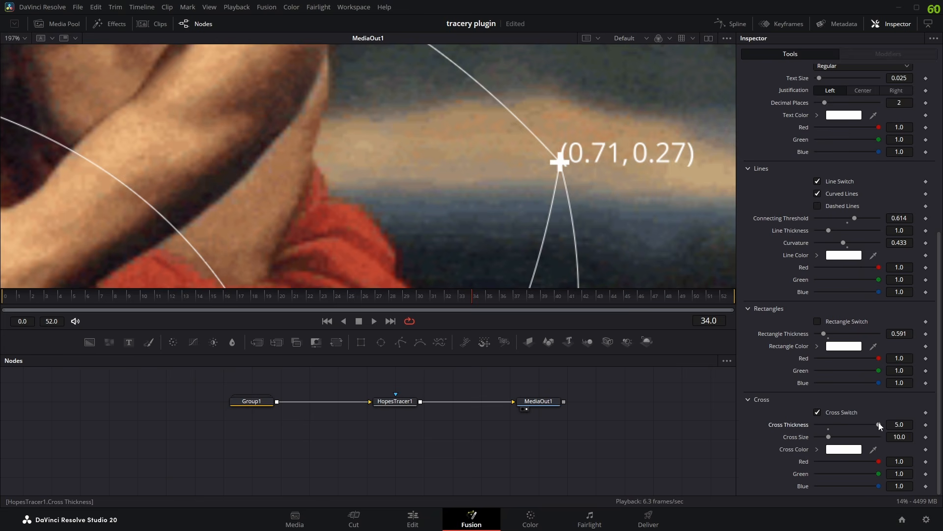
{"action": "left_click_drag", "start_coordinate": [879, 423], "coordinate": [842, 429]}
{"action": "scroll", "coordinate": [516, 195], "scroll_direction": "down", "scroll_amount": 6}
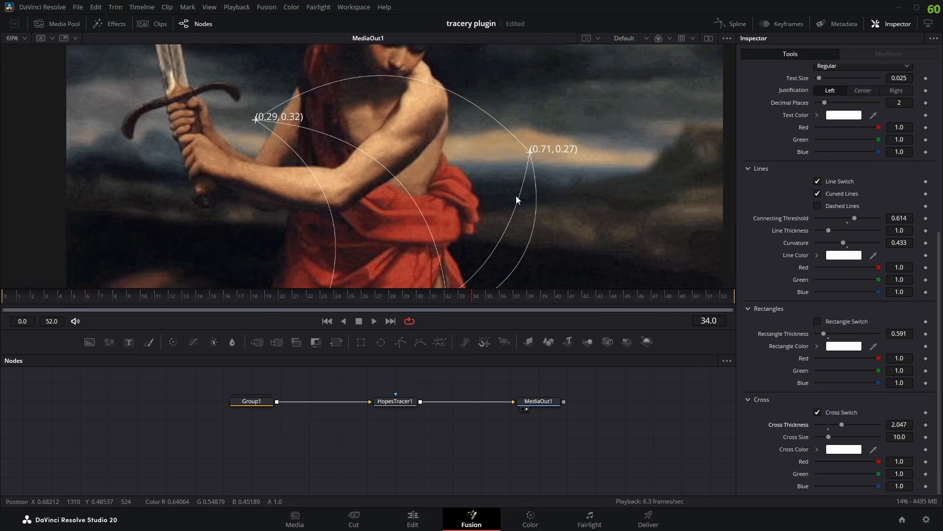
- Toggle the crosses off and on, comparing the thinner markers at the blob centers in the image
{"action": "scroll", "coordinate": [507, 180], "scroll_direction": "up", "scroll_amount": 1}
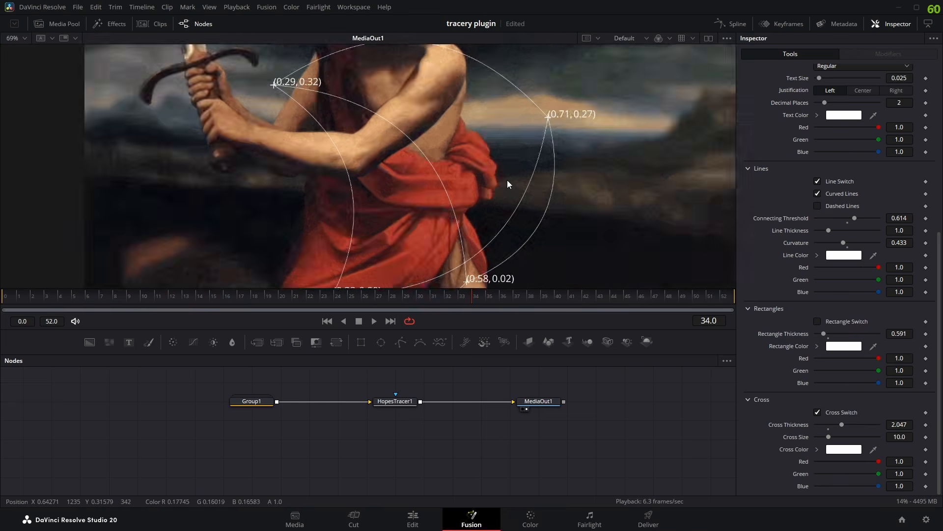
{"action": "scroll", "coordinate": [494, 201], "scroll_direction": "down", "scroll_amount": 1}
{"action": "scroll", "coordinate": [468, 237], "scroll_direction": "down", "scroll_amount": 1}
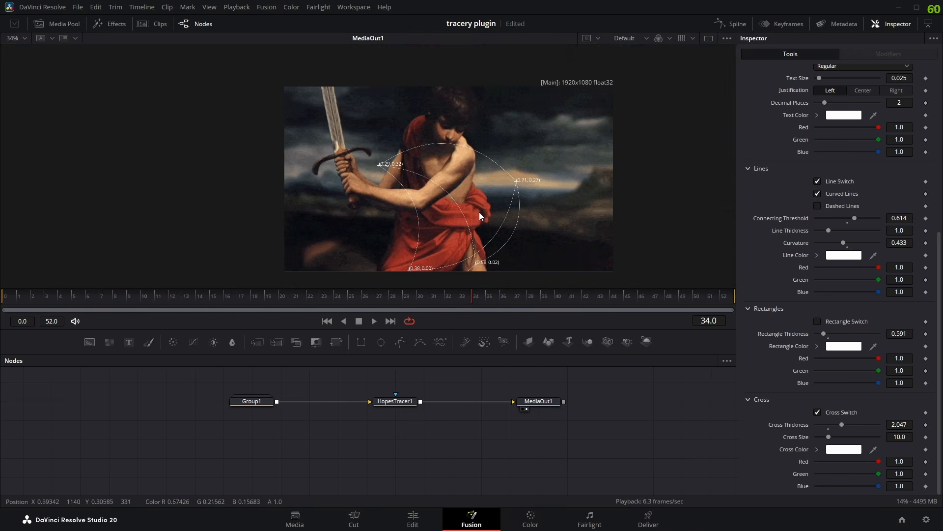
{"action": "left_click", "coordinate": [817, 413]}
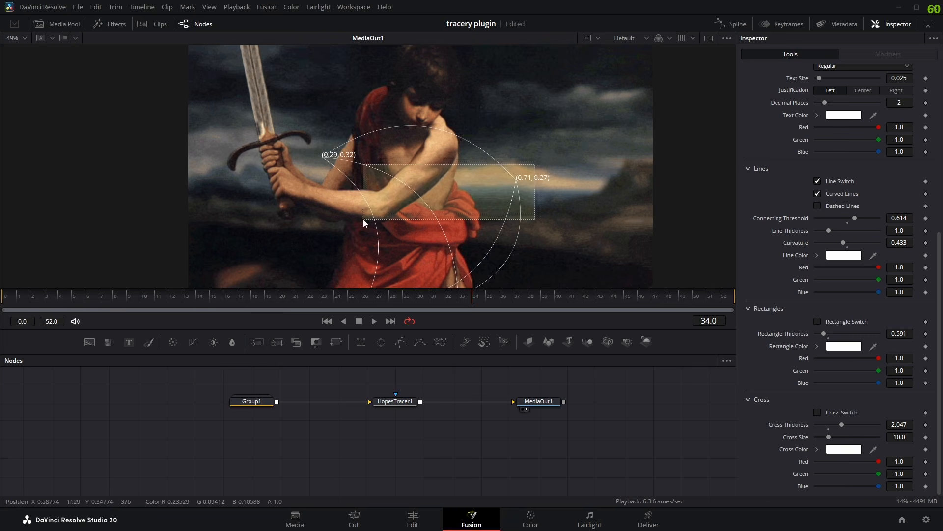
{"action": "left_click", "coordinate": [817, 413]}
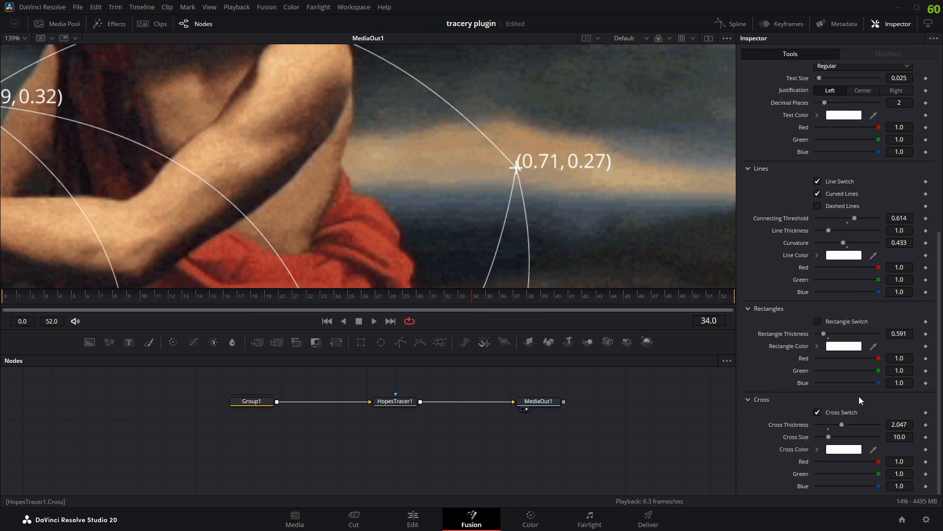
- Set the Cross Color to pure red (#ff0000)
{"action": "left_click", "coordinate": [843, 450]}
{"action": "left_click_drag", "start_coordinate": [536, 159], "coordinate": [296, 145]}
{"action": "left_click_drag", "start_coordinate": [298, 166], "coordinate": [348, 152]}
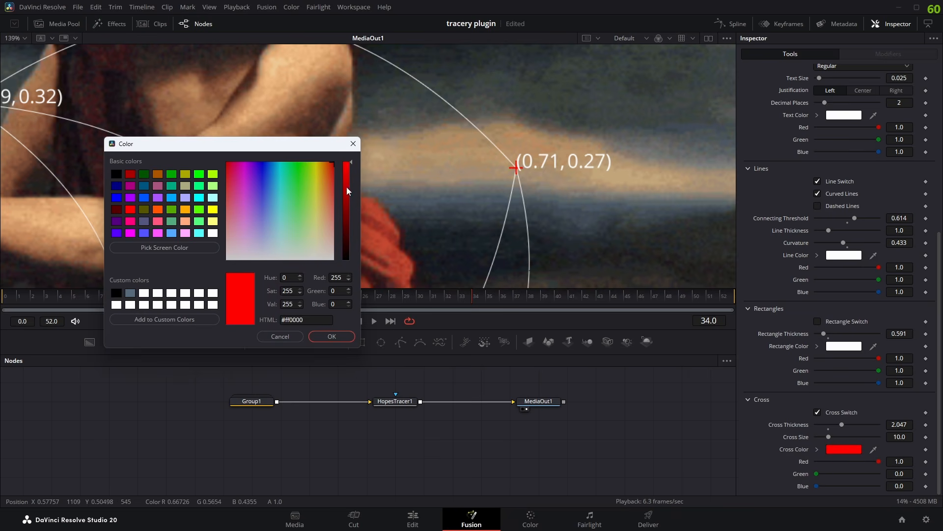
{"action": "left_click", "coordinate": [333, 336]}
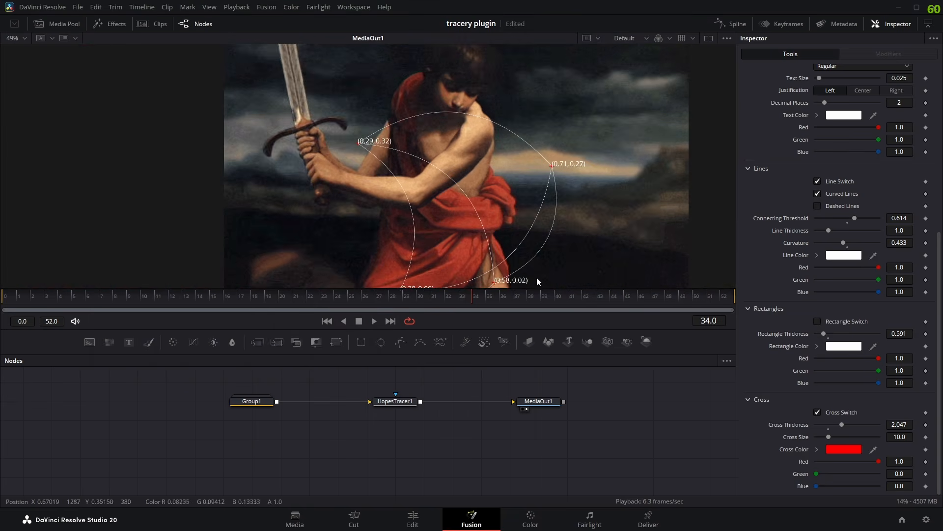
- Move the playhead to frame 31 and confirm red (#ff0000) again as the Cross Color
{"action": "left_click", "coordinate": [380, 298]}
{"action": "left_click_drag", "start_coordinate": [379, 298], "coordinate": [436, 296]}
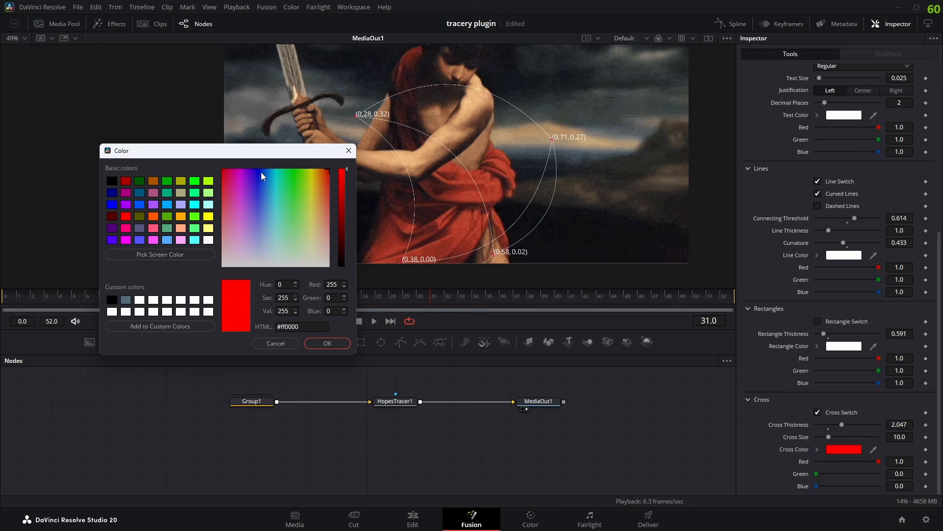
{"action": "left_click_drag", "start_coordinate": [261, 172], "coordinate": [334, 158]}
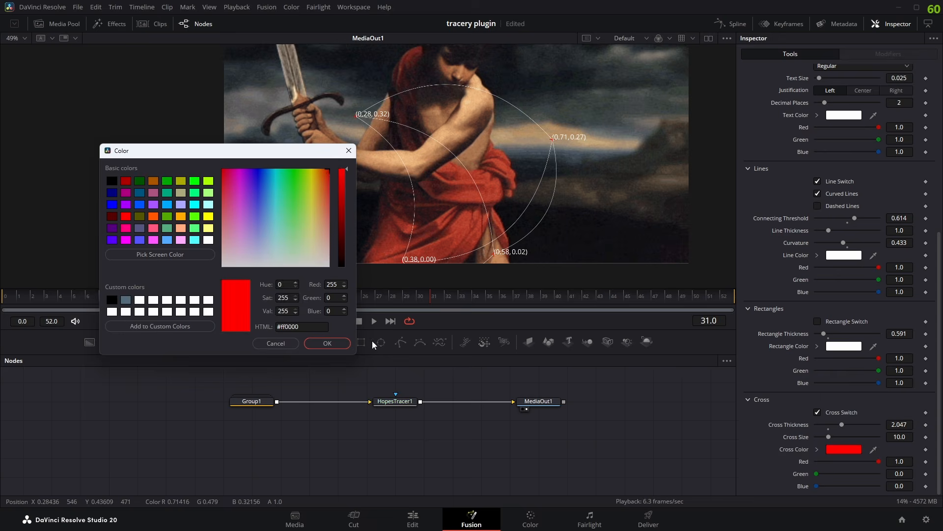
{"action": "left_click", "coordinate": [328, 344]}
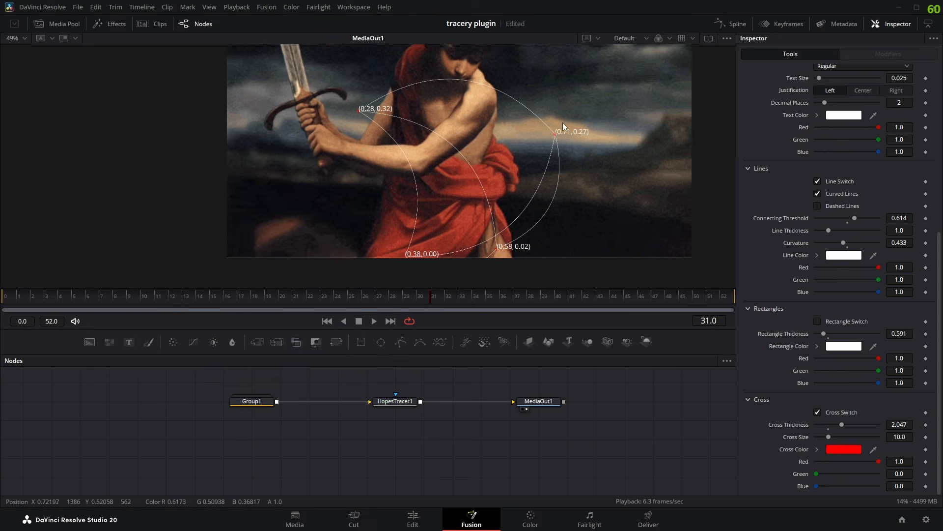
- Turn on Dashed Lines for the curved connecting lines and examine the dashes up close
{"action": "scroll", "coordinate": [771, 350], "scroll_direction": "up", "scroll_amount": 2}
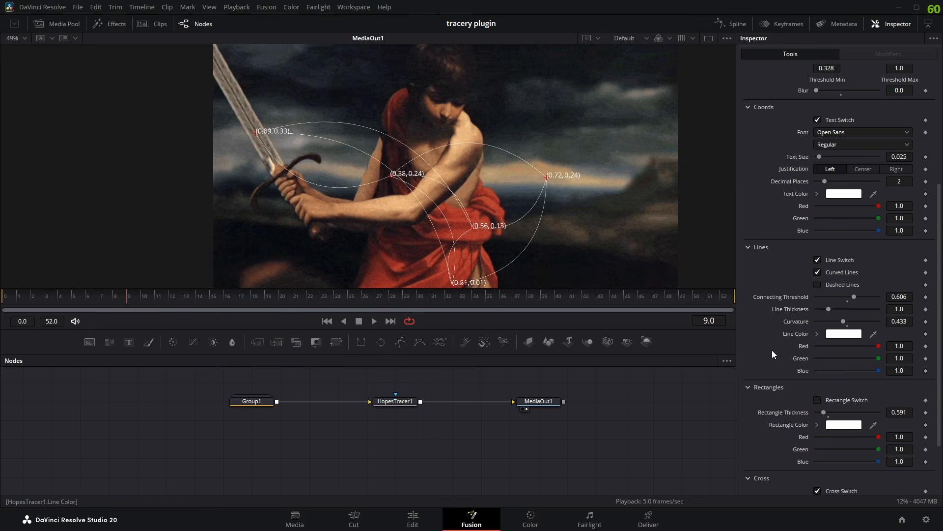
{"action": "left_click", "coordinate": [817, 285]}
{"action": "scroll", "coordinate": [526, 231], "scroll_direction": "up", "scroll_amount": 5}
{"action": "scroll", "coordinate": [526, 232], "scroll_direction": "up", "scroll_amount": 2}
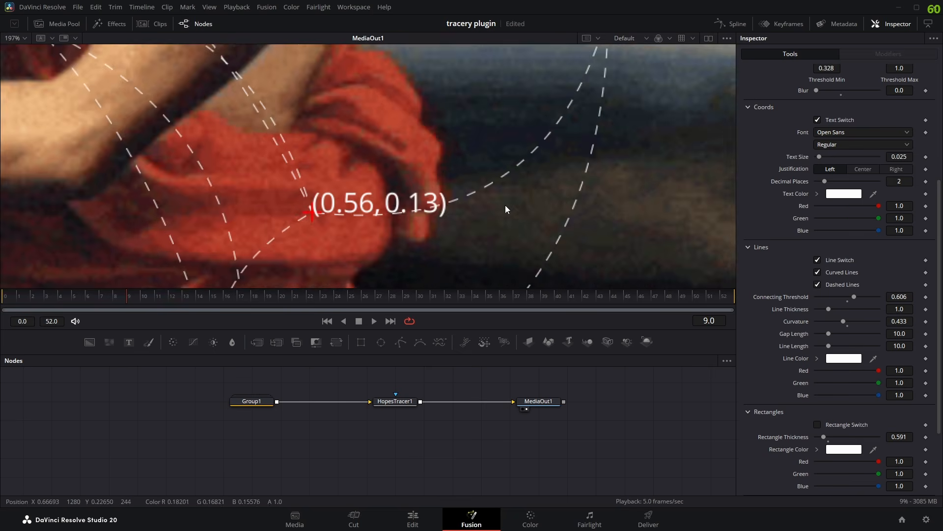
{"action": "scroll", "coordinate": [511, 196], "scroll_direction": "down", "scroll_amount": 5}
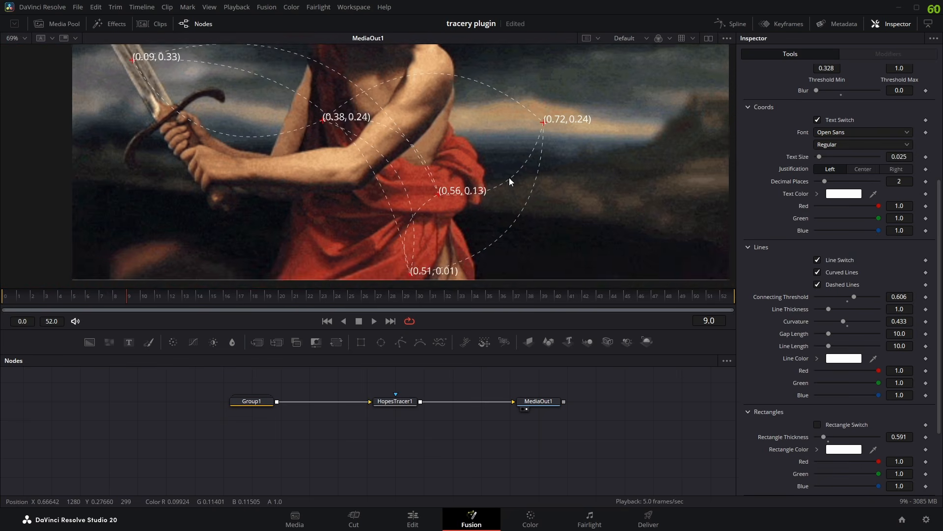
- Toggle Dashed Lines off and on to compare solid and dashed connecting lines, ending with the dashes on
{"action": "left_click", "coordinate": [818, 284]}
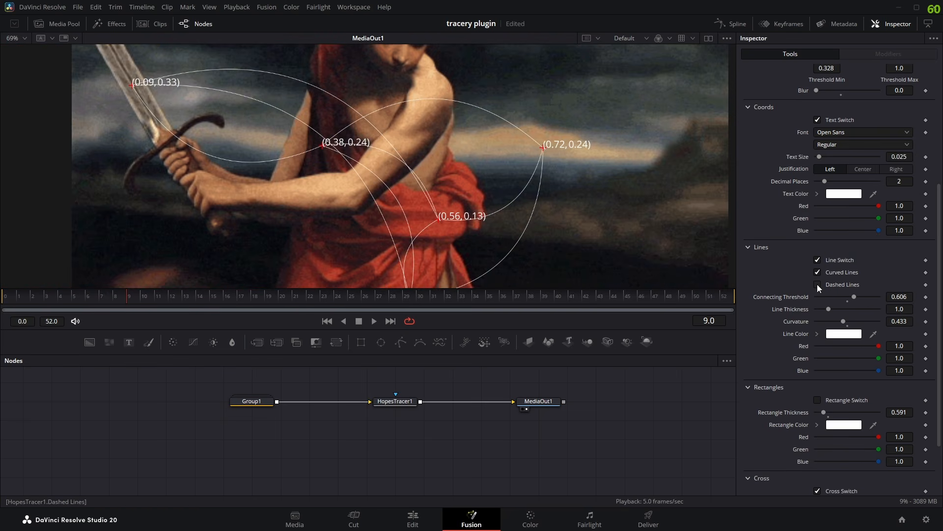
{"action": "left_click", "coordinate": [817, 285]}
{"action": "scroll", "coordinate": [503, 214], "scroll_direction": "up", "scroll_amount": 4}
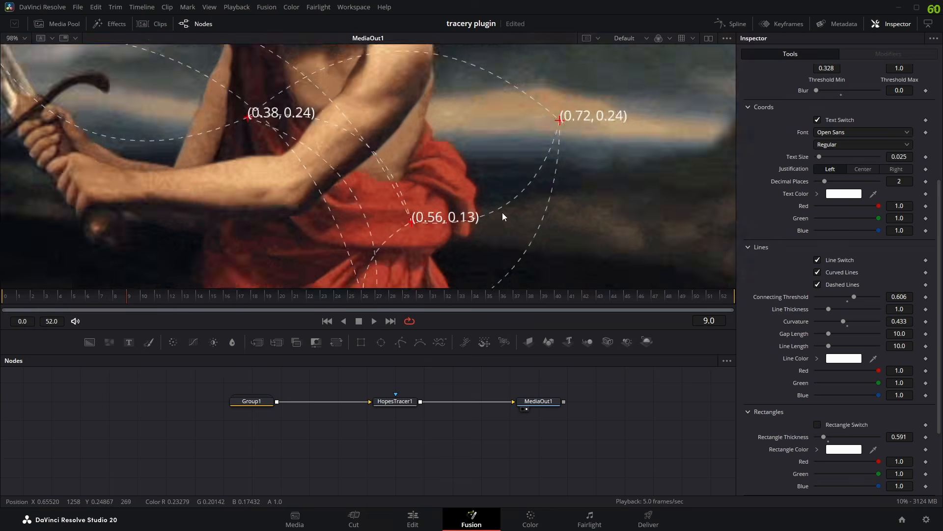
{"action": "scroll", "coordinate": [512, 212], "scroll_direction": "down", "scroll_amount": 3}
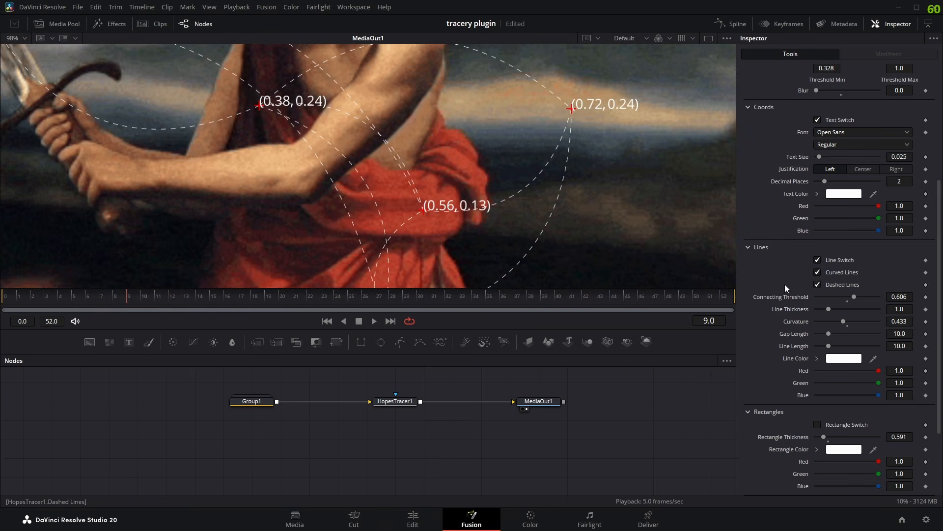
{"action": "left_click", "coordinate": [818, 284]}
{"action": "scroll", "coordinate": [487, 189], "scroll_direction": "down", "scroll_amount": 2}
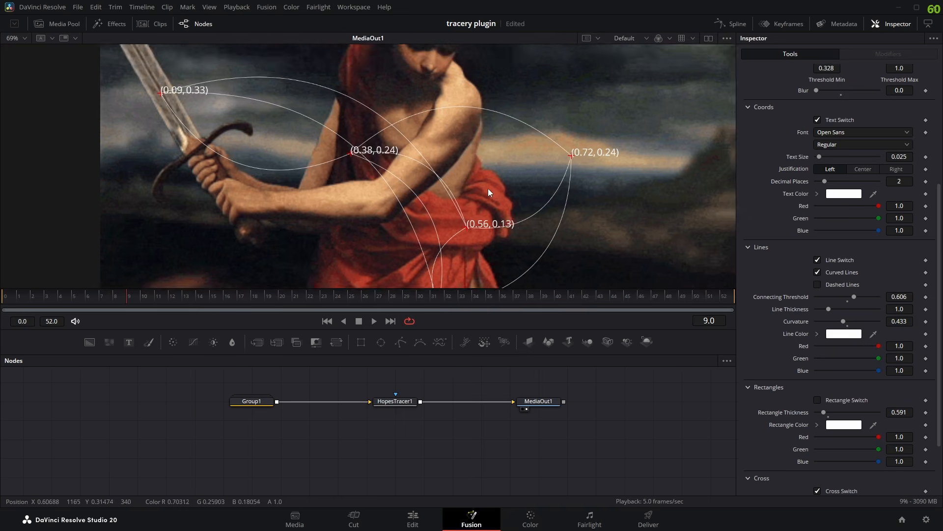
{"action": "scroll", "coordinate": [454, 143], "scroll_direction": "down", "scroll_amount": 2}
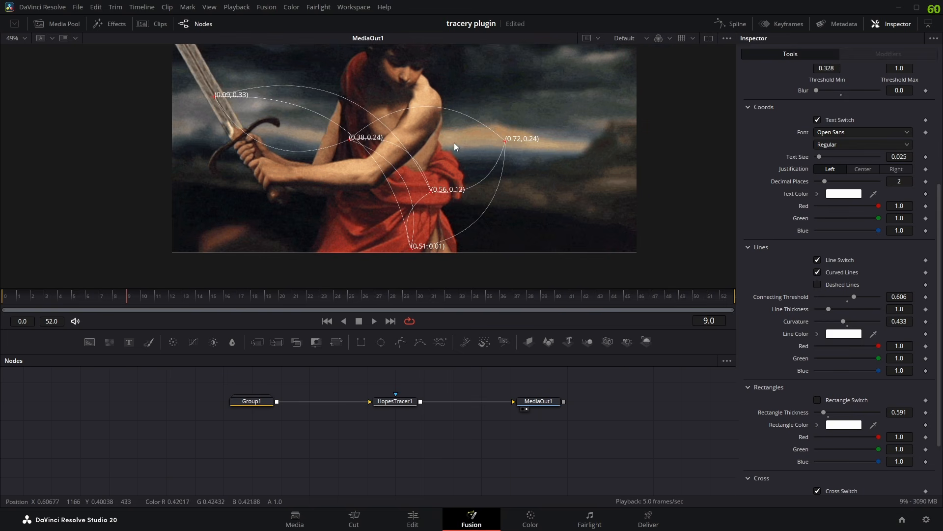
{"action": "scroll", "coordinate": [487, 211], "scroll_direction": "up", "scroll_amount": 5}
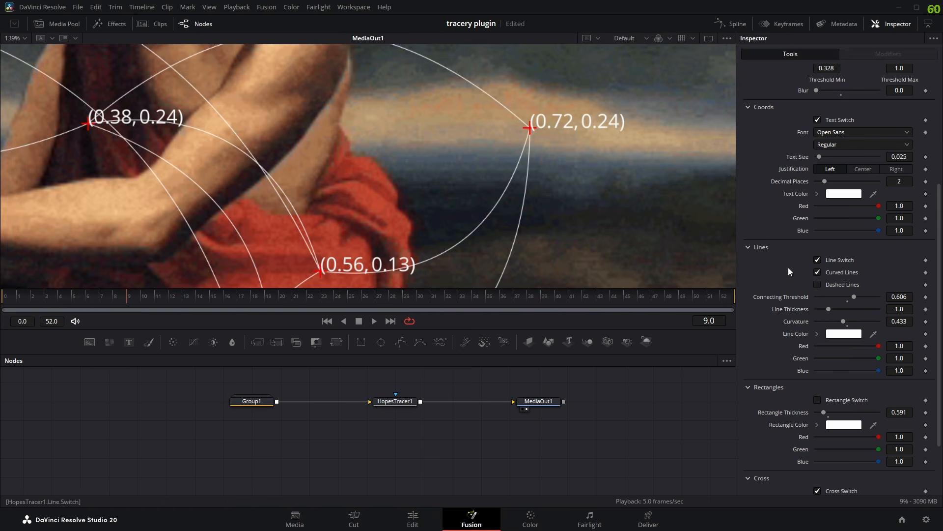
{"action": "left_click", "coordinate": [817, 285]}
- Try a Gap Length of 50.0 and a Line Length of 16.93 on the dashed lines, examining the dash spacing
{"action": "left_click_drag", "start_coordinate": [522, 204], "coordinate": [543, 166]}
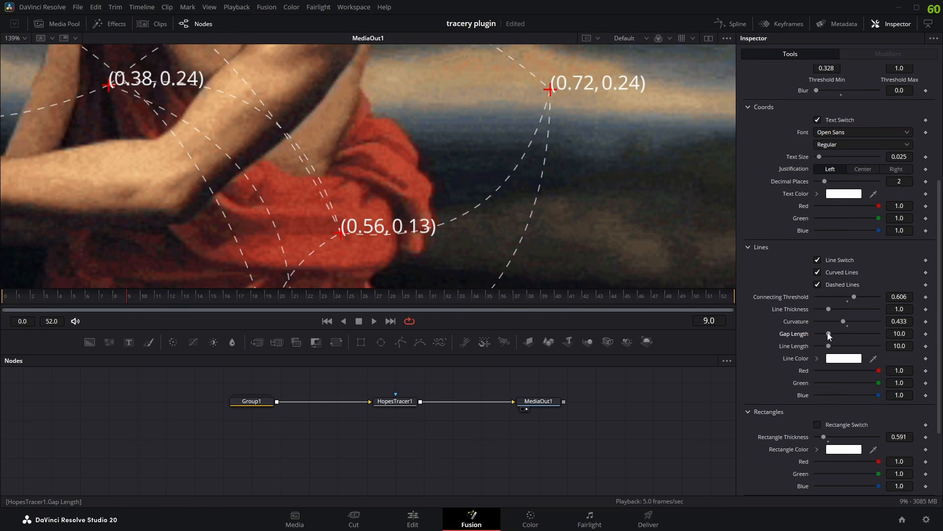
{"action": "left_click_drag", "start_coordinate": [829, 333], "coordinate": [904, 335]}
{"action": "scroll", "coordinate": [433, 158], "scroll_direction": "down", "scroll_amount": 5}
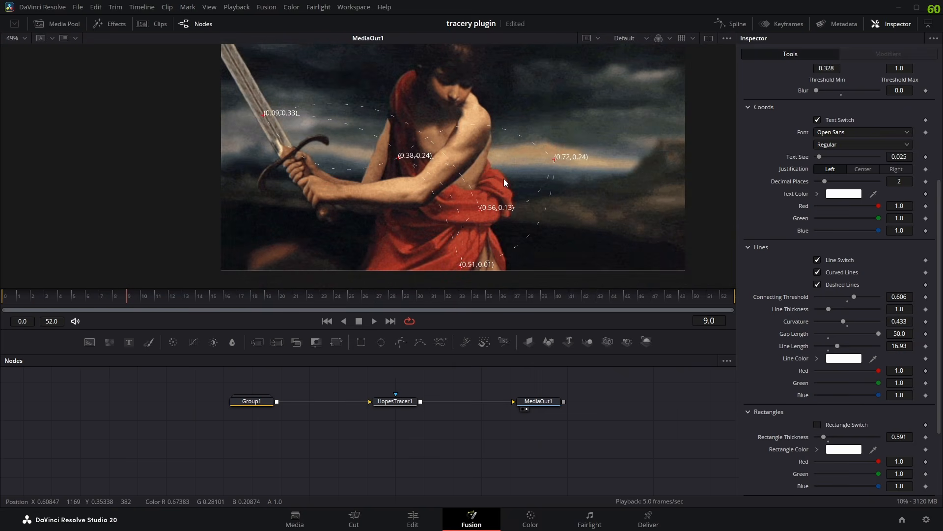
{"action": "scroll", "coordinate": [494, 201], "scroll_direction": "right", "scroll_amount": 1}
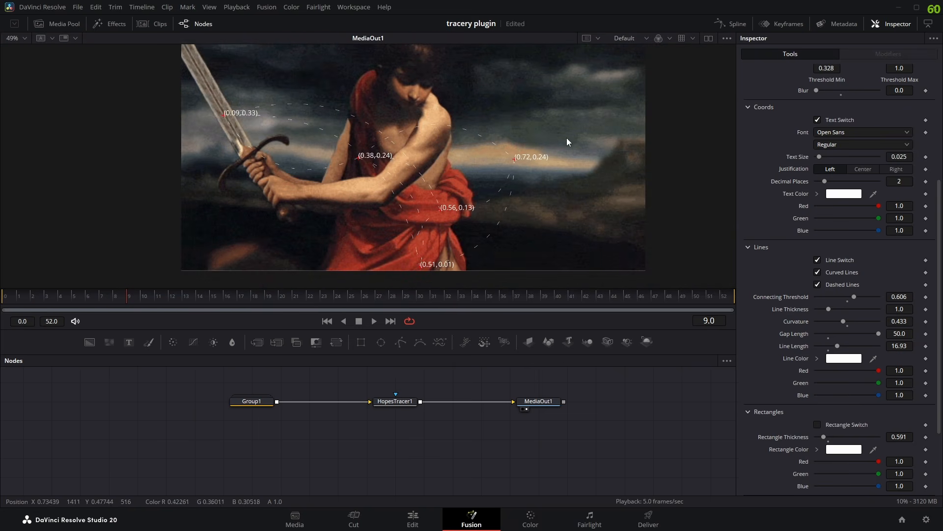
{"action": "left_click_drag", "start_coordinate": [571, 120], "coordinate": [336, 174]}
{"action": "scroll", "coordinate": [479, 214], "scroll_direction": "up", "scroll_amount": 5}
{"action": "left_click_drag", "start_coordinate": [526, 199], "coordinate": [474, 223]}
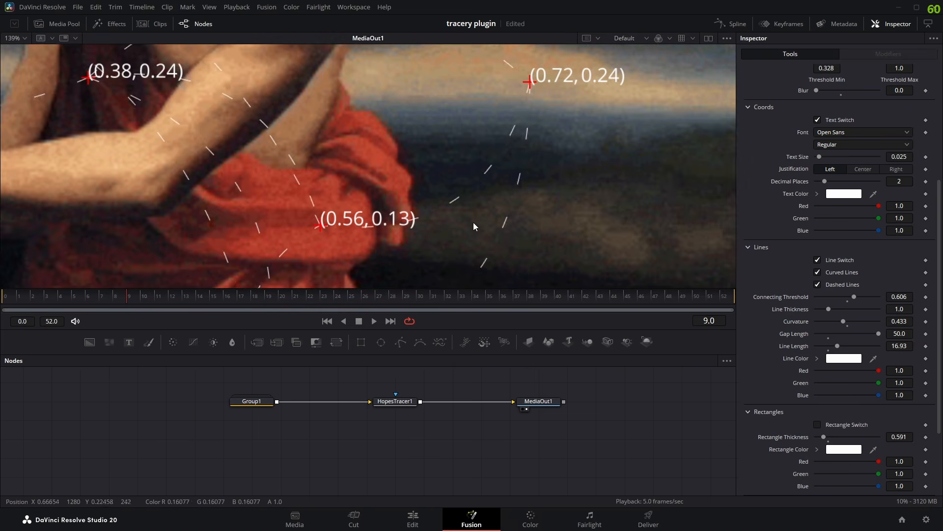
- Try a Gap Length of 0.0 on the dashed lines, and set it back to 10.0
{"action": "left_click_drag", "start_coordinate": [879, 334], "coordinate": [812, 337]}
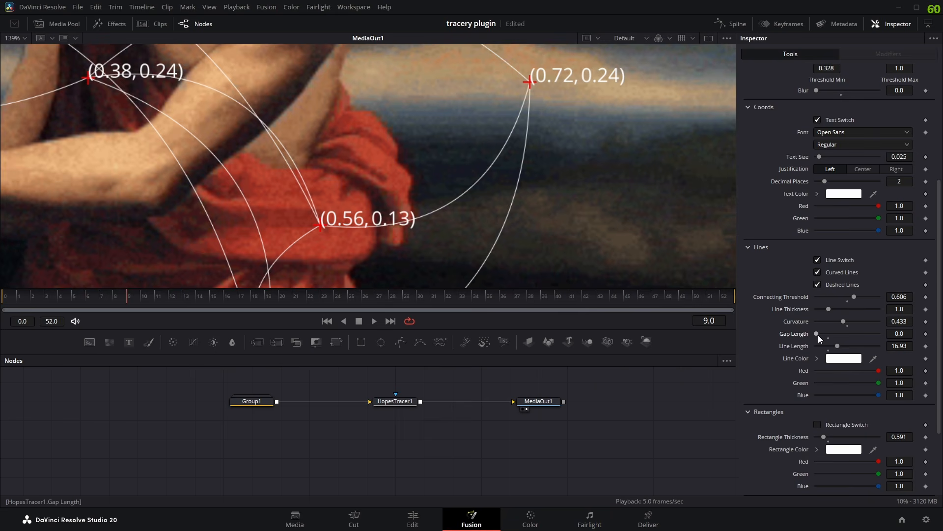
{"action": "scroll", "coordinate": [455, 146], "scroll_direction": "down", "scroll_amount": 2}
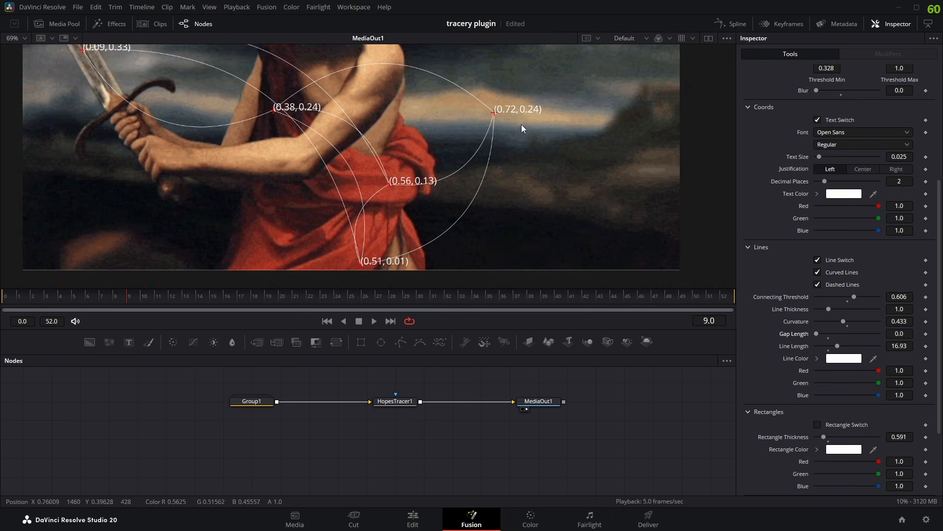
{"action": "scroll", "coordinate": [473, 152], "scroll_direction": "up", "scroll_amount": 3}
{"action": "left_click_drag", "start_coordinate": [816, 335], "coordinate": [825, 337]}
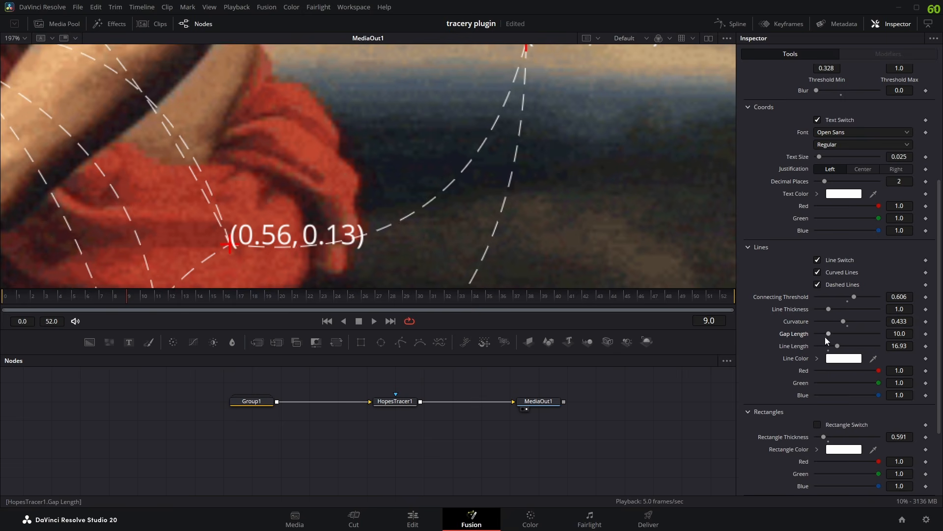
{"action": "scroll", "coordinate": [508, 162], "scroll_direction": "down", "scroll_amount": 4}
{"action": "scroll", "coordinate": [508, 161], "scroll_direction": "up", "scroll_amount": 4}
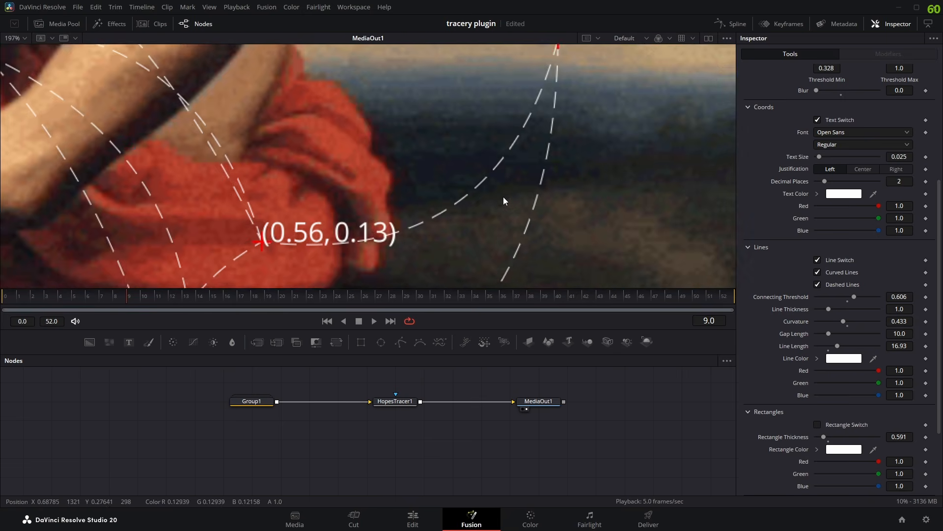
- Reduce the Line Length of the dashes to 10.63 and examine the dashed curves across the image
{"action": "scroll", "coordinate": [515, 219], "scroll_direction": "up", "scroll_amount": 1}
{"action": "left_click_drag", "start_coordinate": [837, 347], "coordinate": [831, 350]}
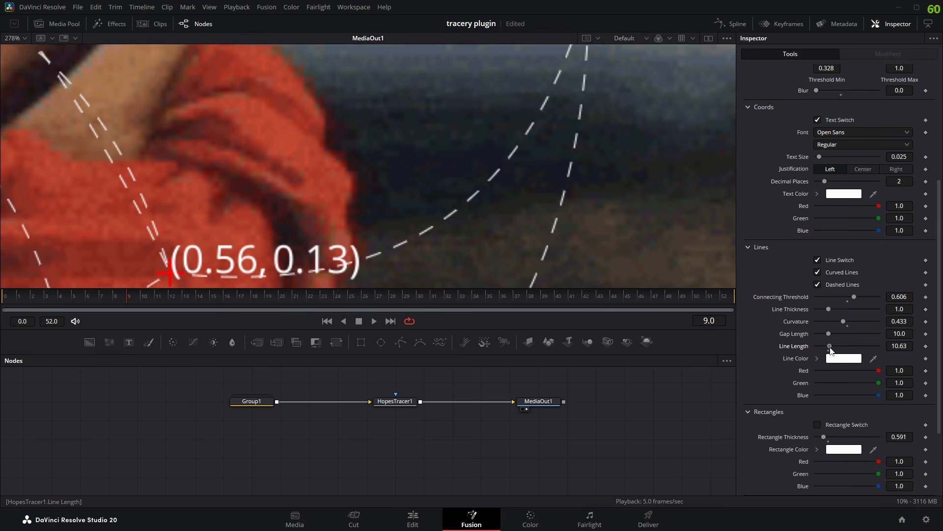
{"action": "scroll", "coordinate": [512, 177], "scroll_direction": "down", "scroll_amount": 5}
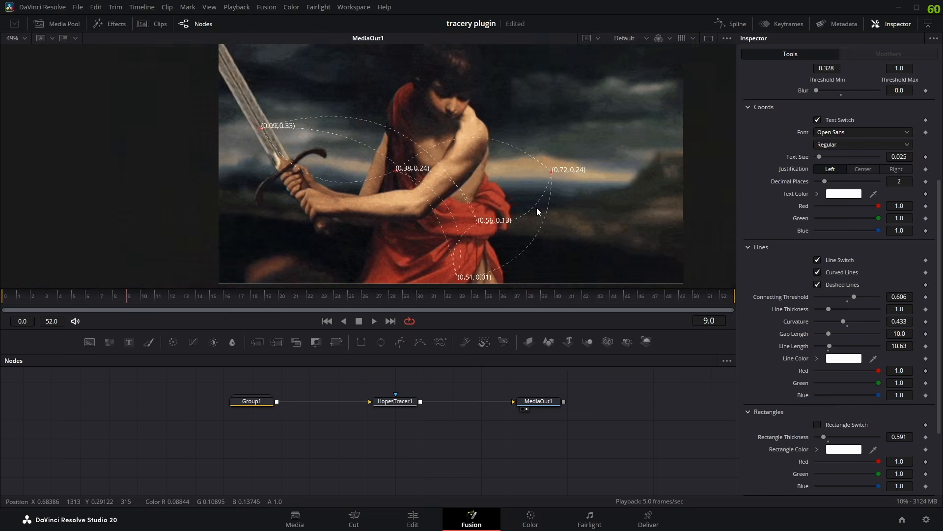
{"action": "scroll", "coordinate": [510, 187], "scroll_direction": "up", "scroll_amount": 1}
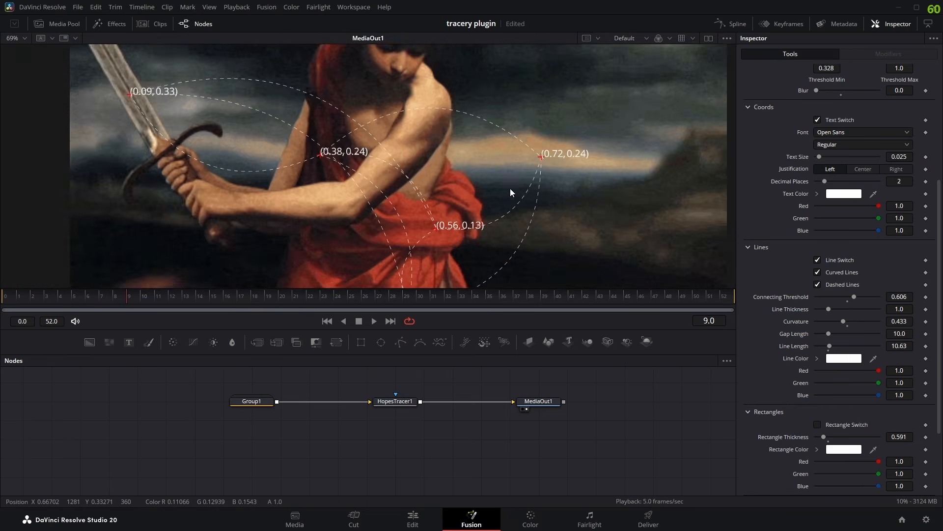
{"action": "scroll", "coordinate": [511, 187], "scroll_direction": "down", "scroll_amount": 3}
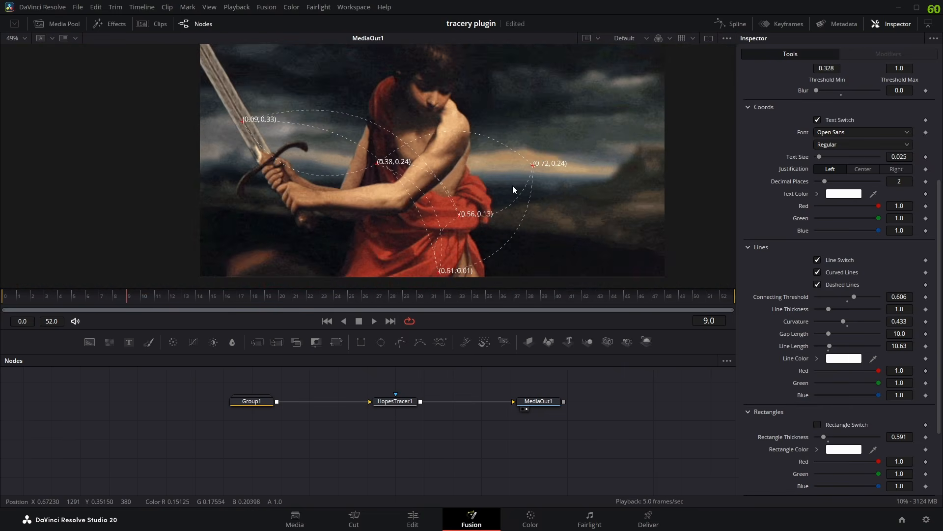
{"action": "scroll", "coordinate": [493, 206], "scroll_direction": "up", "scroll_amount": 1}
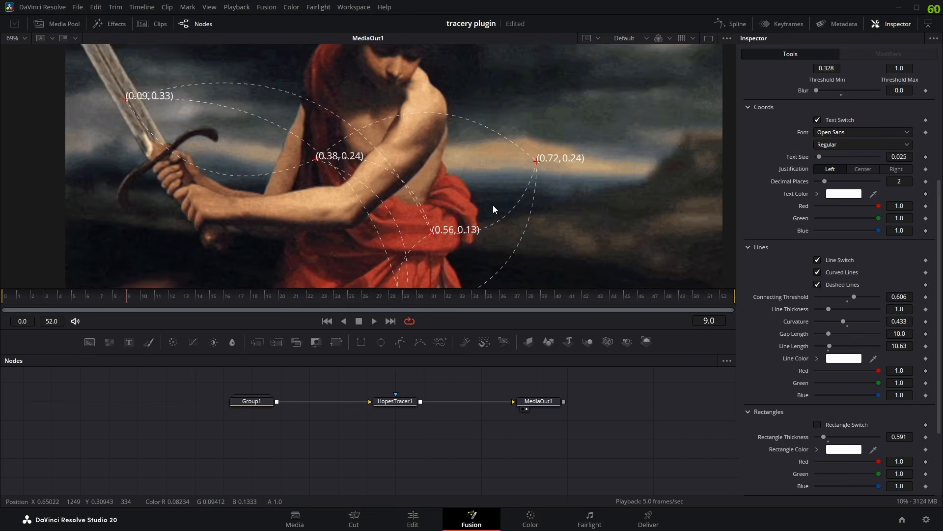
{"action": "scroll", "coordinate": [494, 205], "scroll_direction": "down", "scroll_amount": 1}
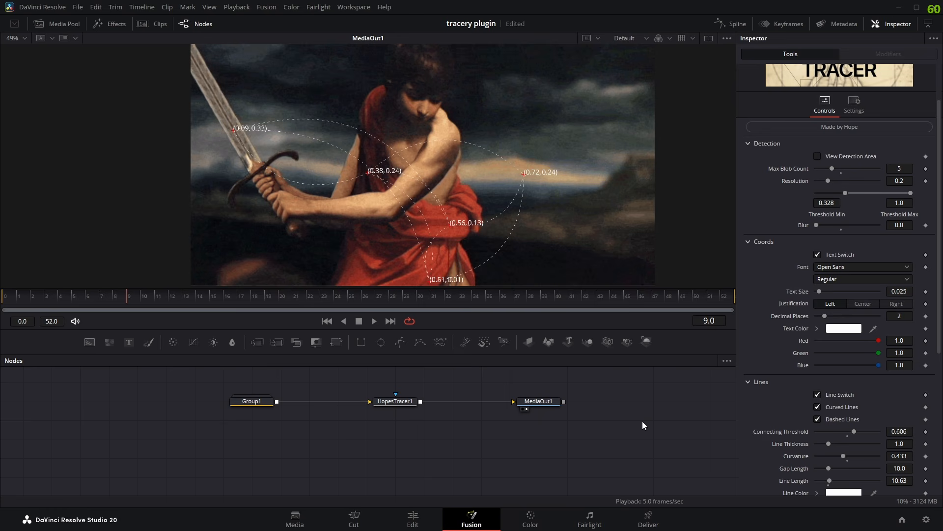
- Turn off the coordinate text beside the blobs and examine the image with only dashed lines and crosses
{"action": "left_click_drag", "start_coordinate": [509, 185], "coordinate": [536, 186]}
{"action": "scroll", "coordinate": [534, 182], "scroll_direction": "up", "scroll_amount": 2}
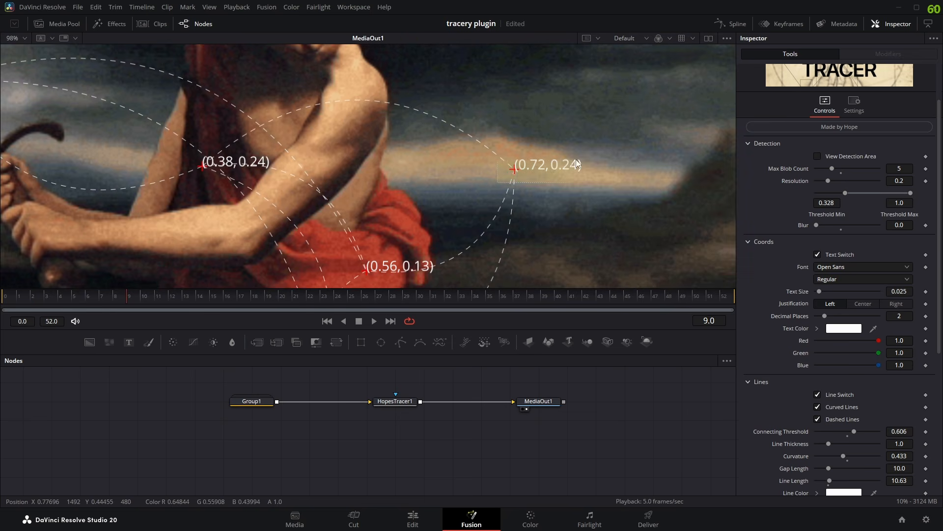
{"action": "left_click", "coordinate": [817, 255]}
{"action": "scroll", "coordinate": [504, 192], "scroll_direction": "down", "scroll_amount": 3}
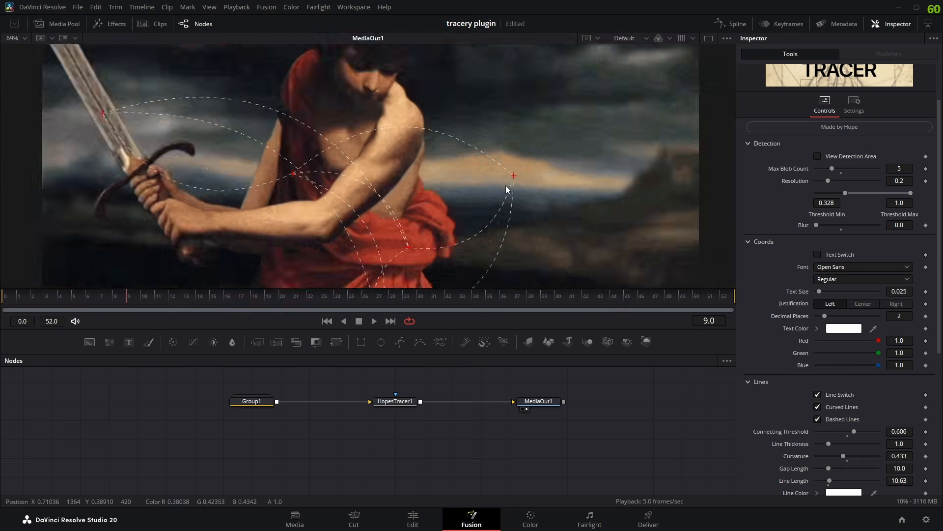
{"action": "scroll", "coordinate": [505, 192], "scroll_direction": "up", "scroll_amount": 1}
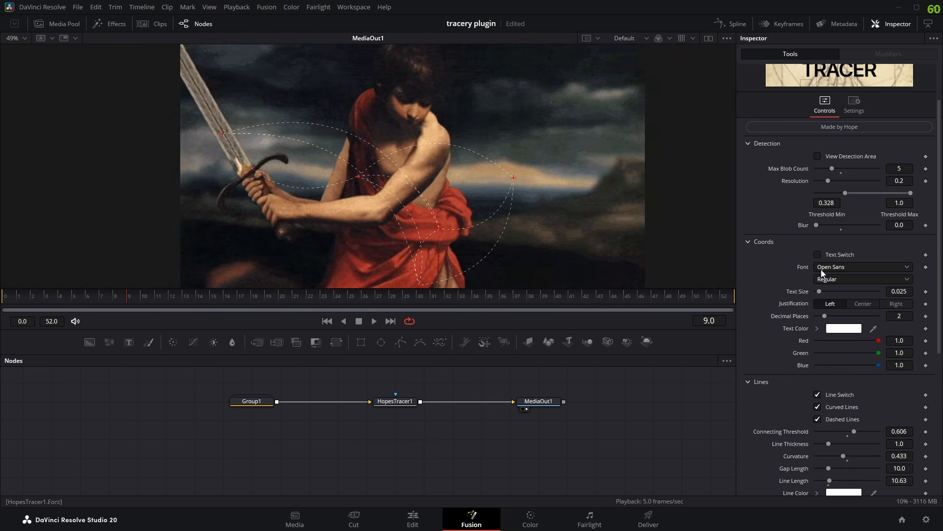
- Turn the coordinate text back on and reduce its Text Size to 0.0145, examining the labels beside the blobs
{"action": "left_click", "coordinate": [818, 254]}
{"action": "scroll", "coordinate": [534, 213], "scroll_direction": "up", "scroll_amount": 2}
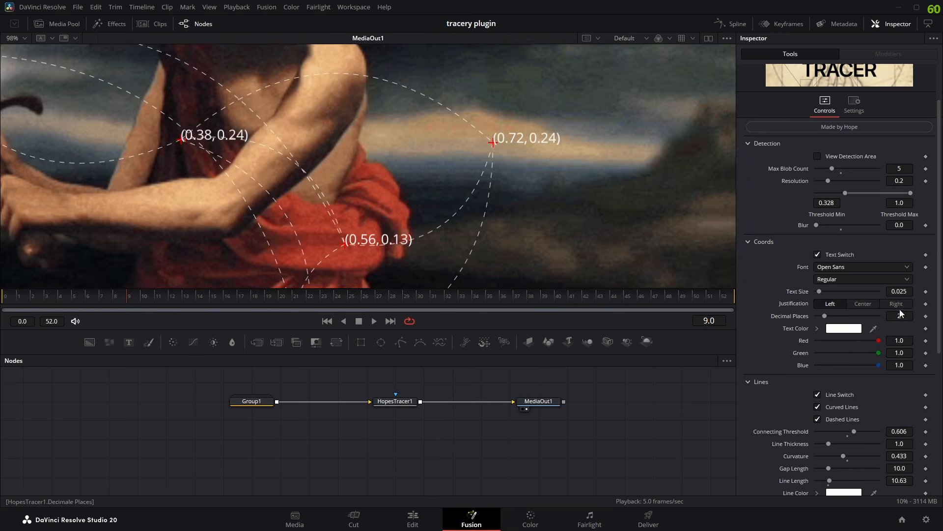
{"action": "left_click_drag", "start_coordinate": [903, 292], "coordinate": [855, 292]}
{"action": "scroll", "coordinate": [514, 196], "scroll_direction": "down", "scroll_amount": 2}
{"action": "scroll", "coordinate": [508, 194], "scroll_direction": "up", "scroll_amount": 1}
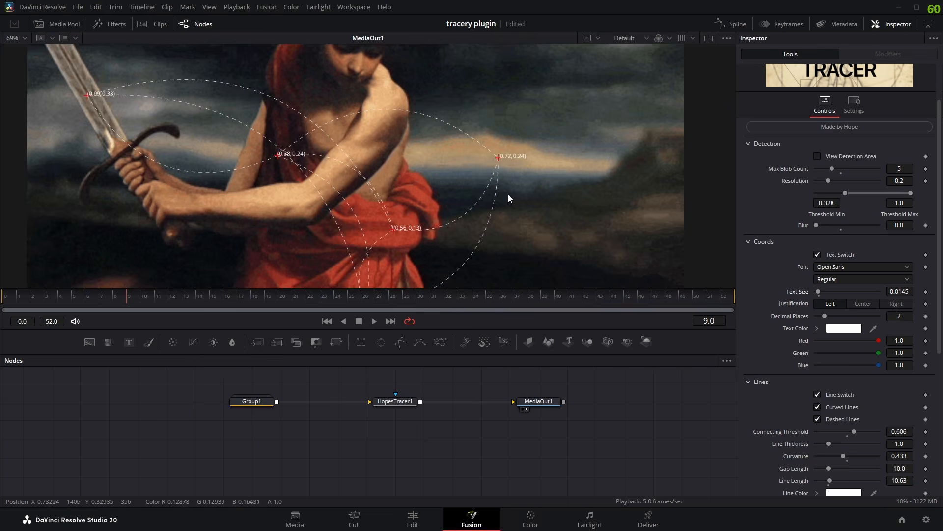
{"action": "left_click_drag", "start_coordinate": [508, 193], "coordinate": [527, 190]}
{"action": "scroll", "coordinate": [527, 190], "scroll_direction": "down", "scroll_amount": 1}
- Try Text Sizes of 0.0237 and 0.0197 on the coordinate labels, and settle on 0.0223
{"action": "left_click_drag", "start_coordinate": [899, 292], "coordinate": [941, 292]}
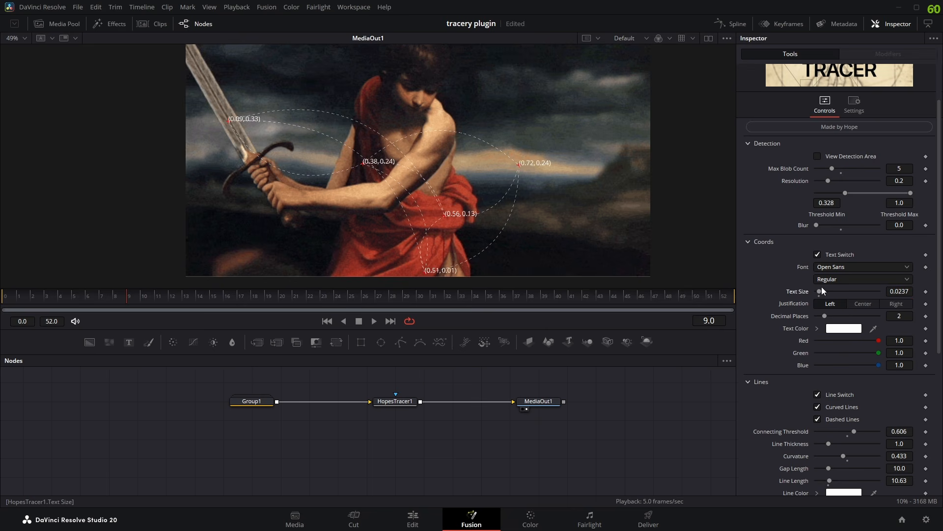
{"action": "mouse_move", "coordinate": [822, 292]}
{"action": "left_mouse_down"}
{"action": "mouse_move", "coordinate": [861, 294]}
{"action": "mouse_move", "coordinate": [818, 305]}
{"action": "left_mouse_up"}
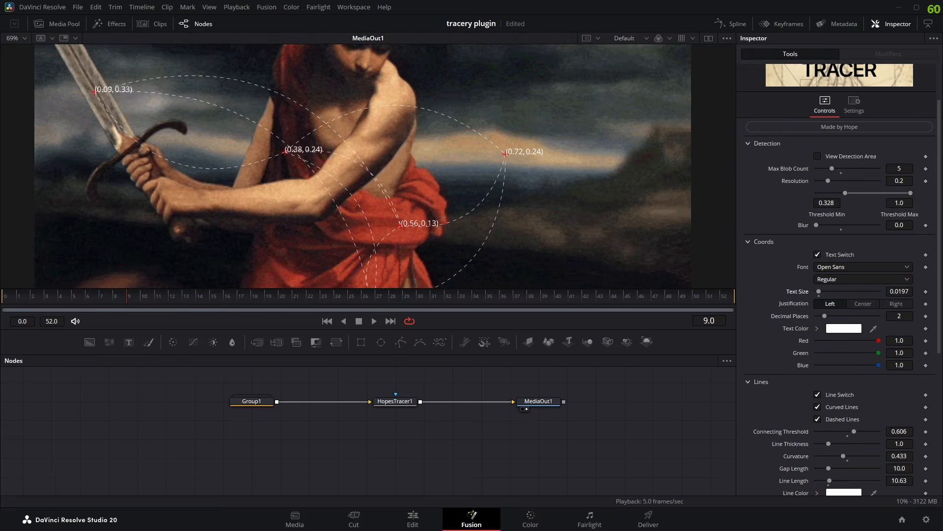
{"action": "left_click_drag", "start_coordinate": [899, 293], "coordinate": [890, 292]}
{"action": "left_click", "coordinate": [820, 296]}
{"action": "scroll", "coordinate": [476, 179], "scroll_direction": "down", "scroll_amount": 2}
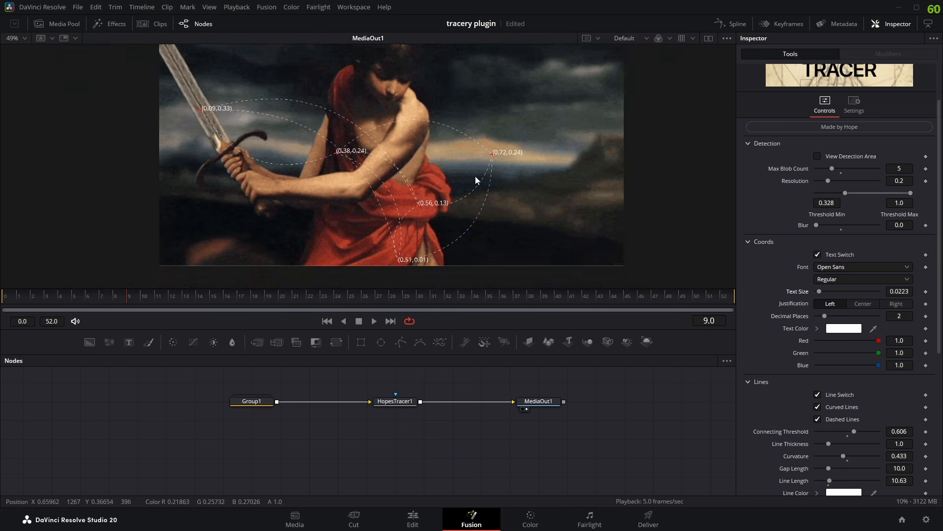
{"action": "scroll", "coordinate": [491, 154], "scroll_direction": "up", "scroll_amount": 2}
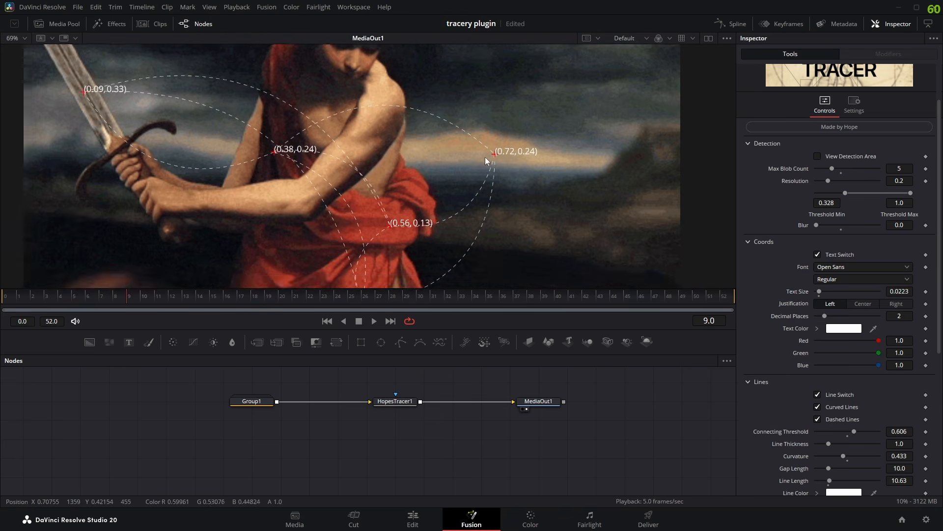
- Preview the coordinate text in other fonts such as Akira Expanded and Impact, keeping Open Sans
{"action": "left_click", "coordinate": [826, 266]}
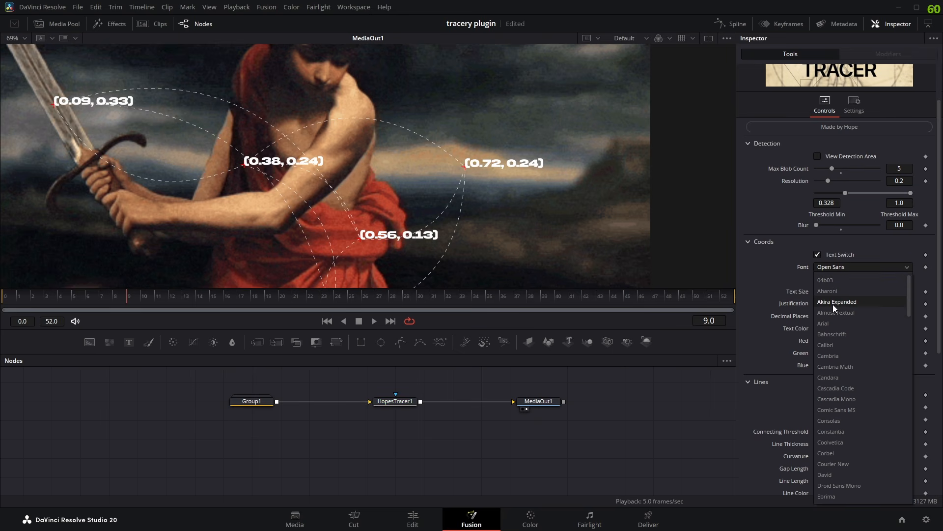
{"action": "scroll", "coordinate": [835, 354], "scroll_direction": "down", "scroll_amount": 5}
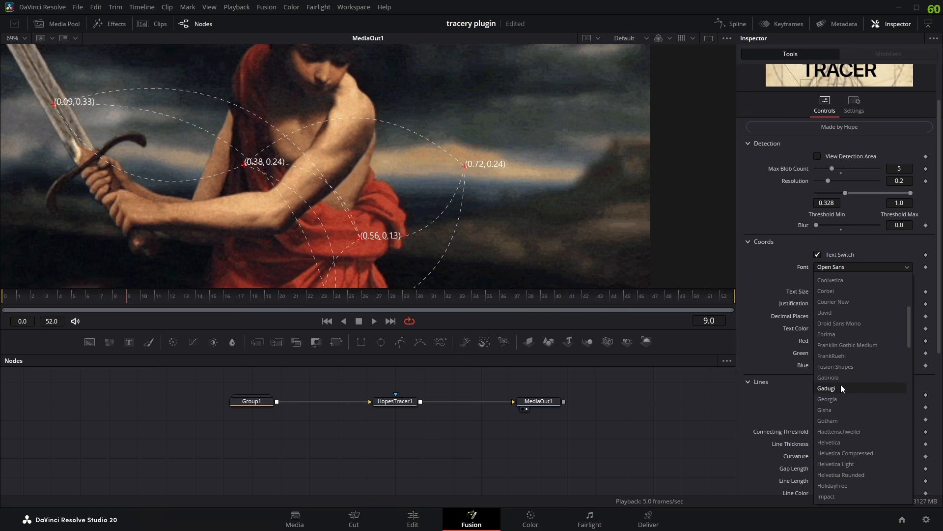
{"action": "scroll", "coordinate": [841, 387], "scroll_direction": "down", "scroll_amount": 4}
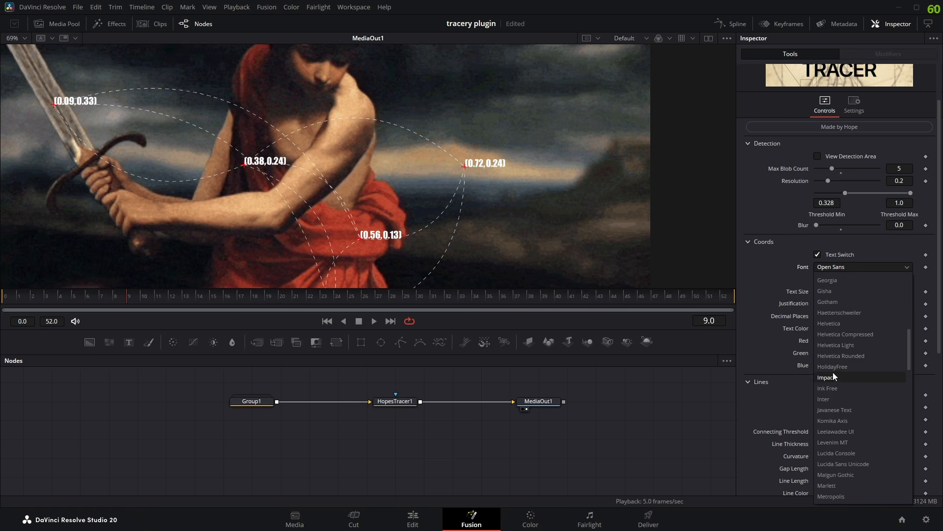
{"action": "left_click", "coordinate": [777, 264]}
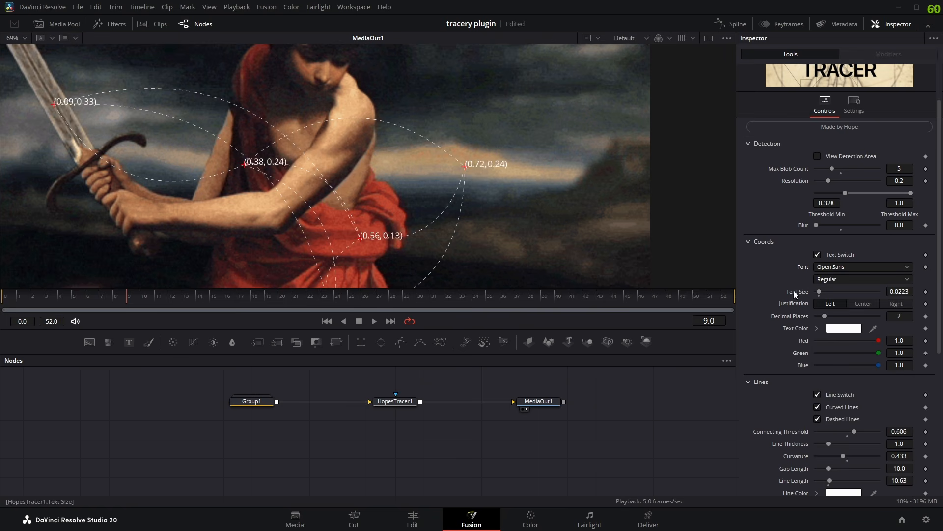
- Try red and other text colors on the coordinate labels, and set the color back to white (#ffffff)
{"action": "scroll", "coordinate": [436, 182], "scroll_direction": "down", "scroll_amount": 1}
{"action": "scroll", "coordinate": [447, 180], "scroll_direction": "up", "scroll_amount": 1}
{"action": "left_click_drag", "start_coordinate": [435, 175], "coordinate": [516, 150]}
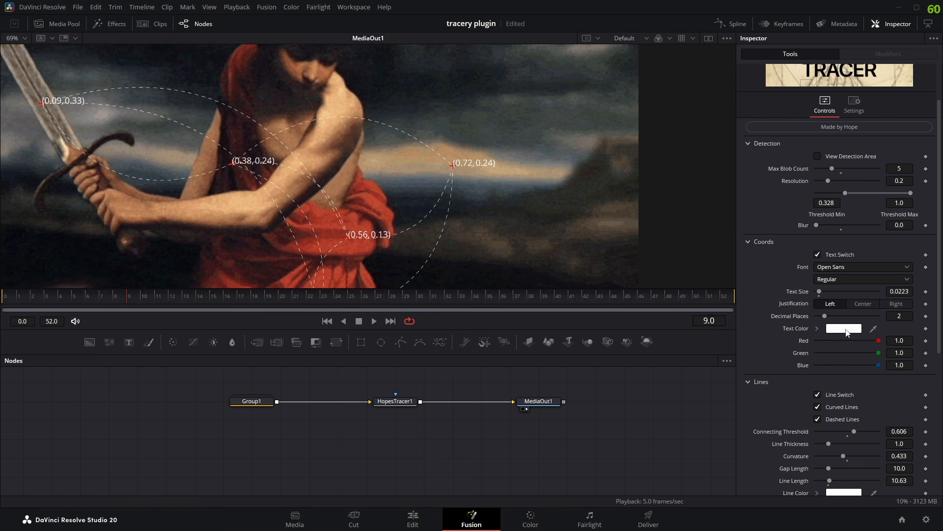
{"action": "left_click", "coordinate": [847, 333]}
{"action": "left_click_drag", "start_coordinate": [473, 166], "coordinate": [391, 283]}
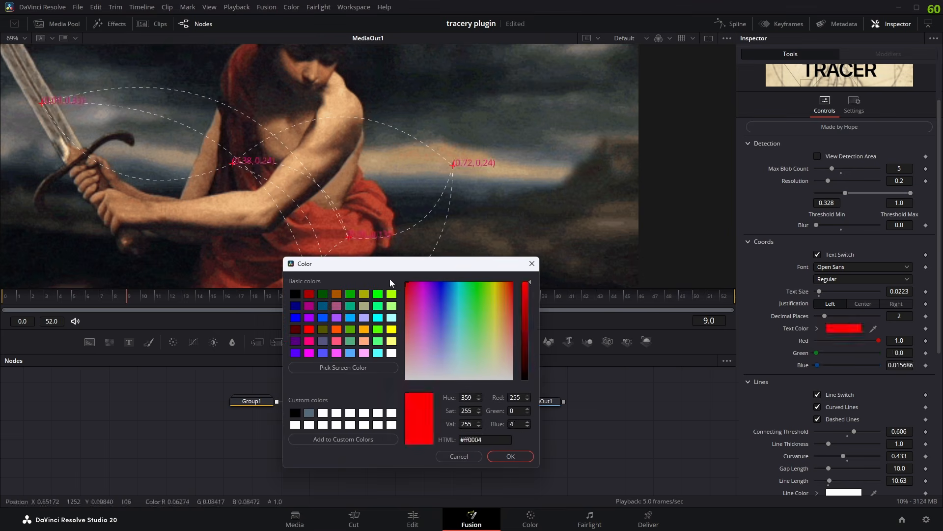
{"action": "left_click_drag", "start_coordinate": [429, 348], "coordinate": [482, 381]}
{"action": "left_click_drag", "start_coordinate": [525, 366], "coordinate": [520, 280]}
{"action": "left_click_drag", "start_coordinate": [474, 284], "coordinate": [489, 471]}
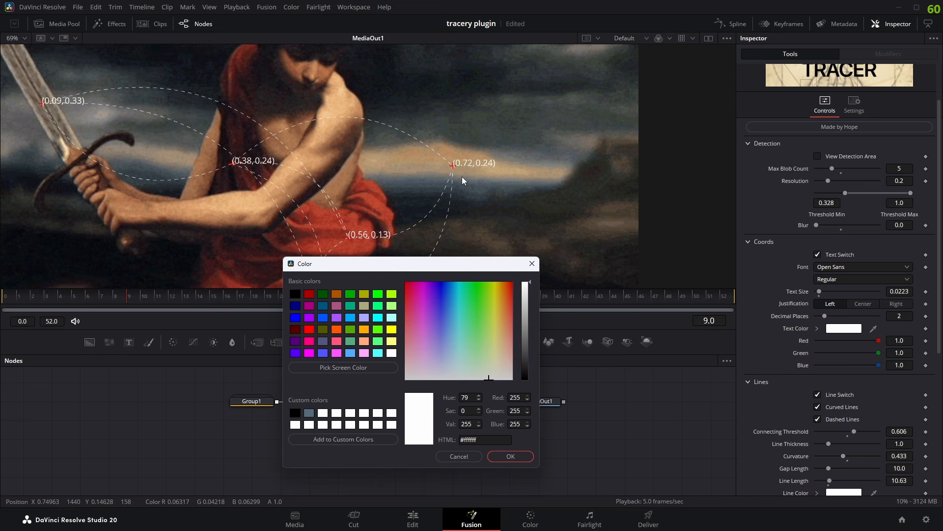
{"action": "left_click", "coordinate": [509, 138]}
{"action": "left_click", "coordinate": [532, 456]}
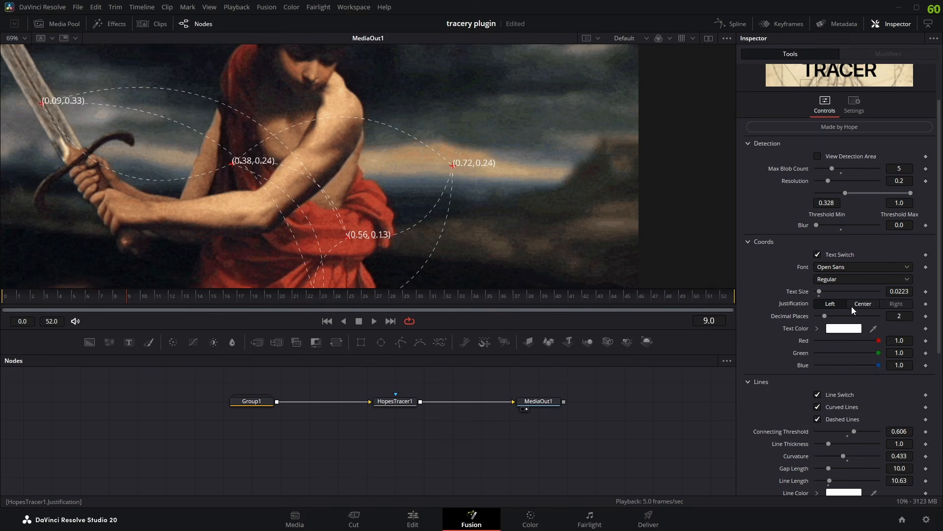
- Try Center and Right justification on the coordinate text, and set it back to Left
{"action": "left_click", "coordinate": [862, 303]}
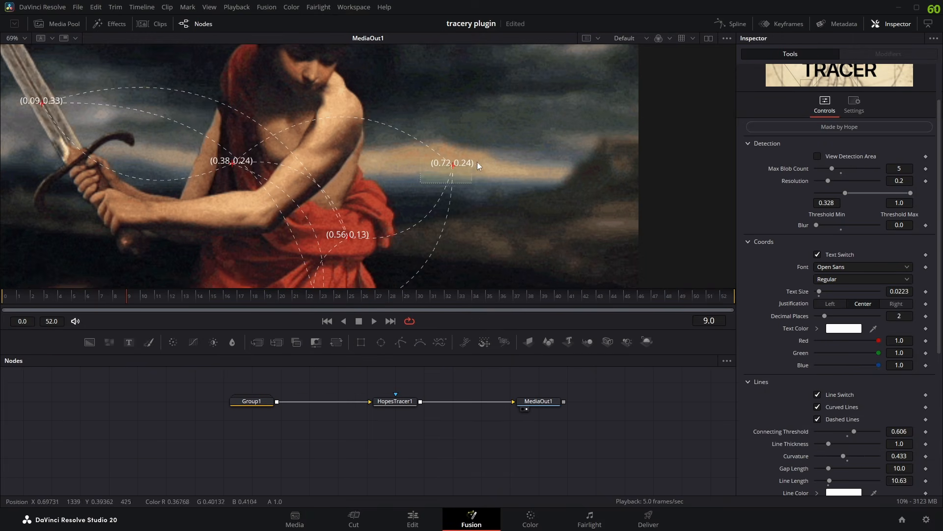
{"action": "left_click", "coordinate": [897, 308]}
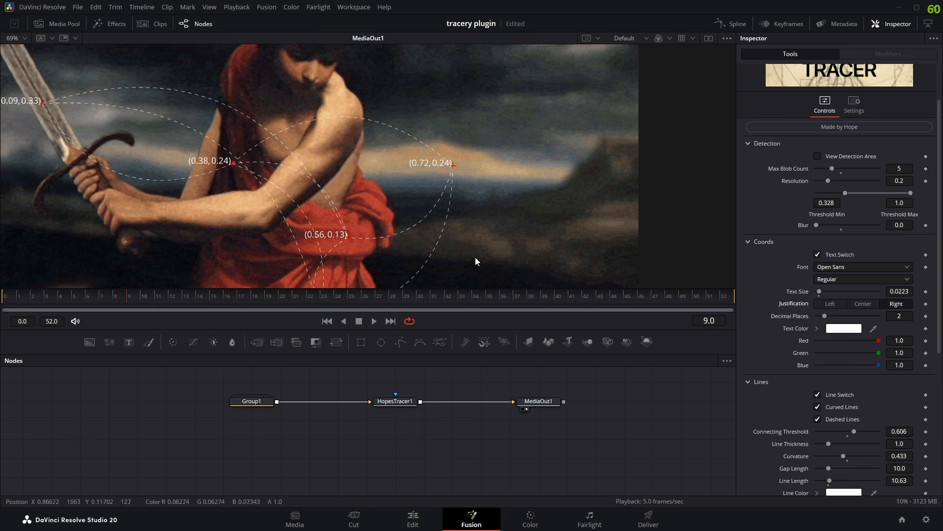
{"action": "left_click", "coordinate": [833, 308]}
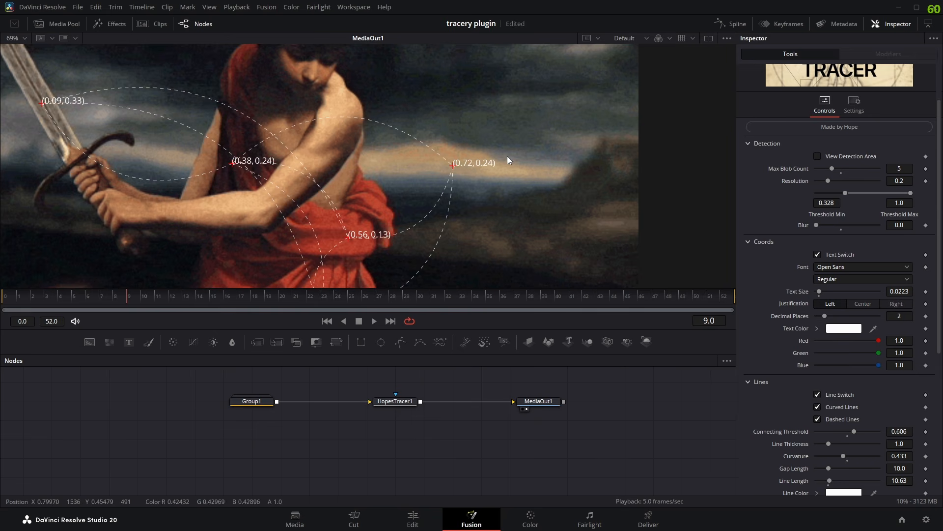
- Examine the coordinate labels and dashed curves across the image, and play the clip from frame 9
{"action": "scroll", "coordinate": [491, 184], "scroll_direction": "down", "scroll_amount": 1}
{"action": "scroll", "coordinate": [463, 190], "scroll_direction": "down", "scroll_amount": 1}
{"action": "scroll", "coordinate": [462, 191], "scroll_direction": "up", "scroll_amount": 2}
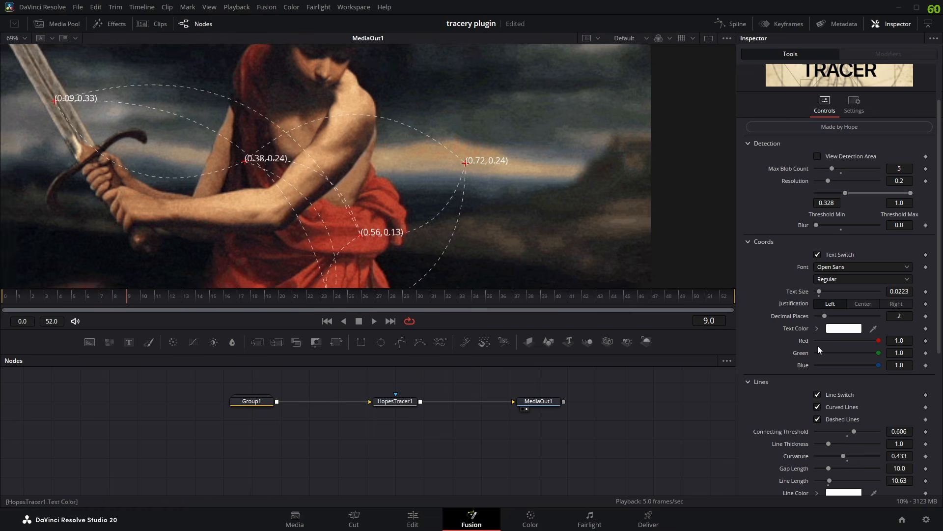
{"action": "scroll", "coordinate": [464, 207], "scroll_direction": "down", "scroll_amount": 2}
{"action": "scroll", "coordinate": [463, 198], "scroll_direction": "up", "scroll_amount": 1}
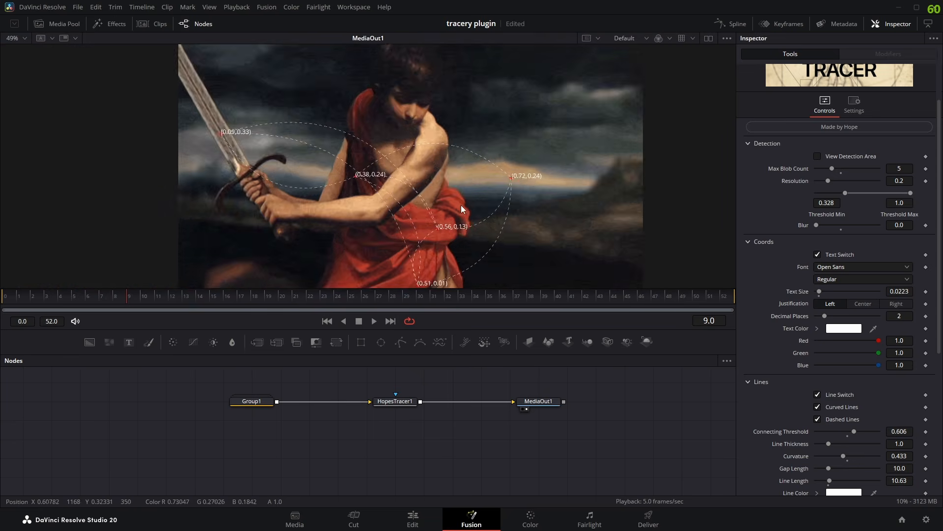
{"action": "left_click", "coordinate": [374, 321]}
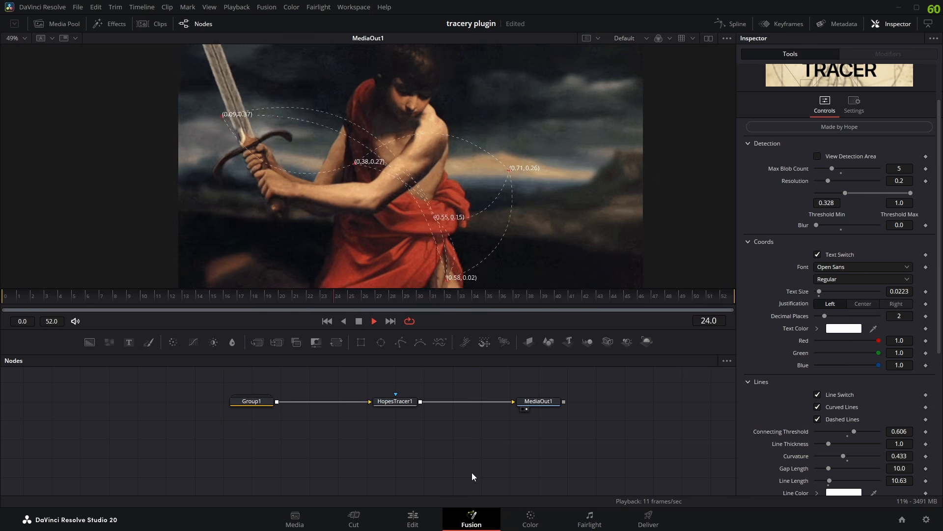